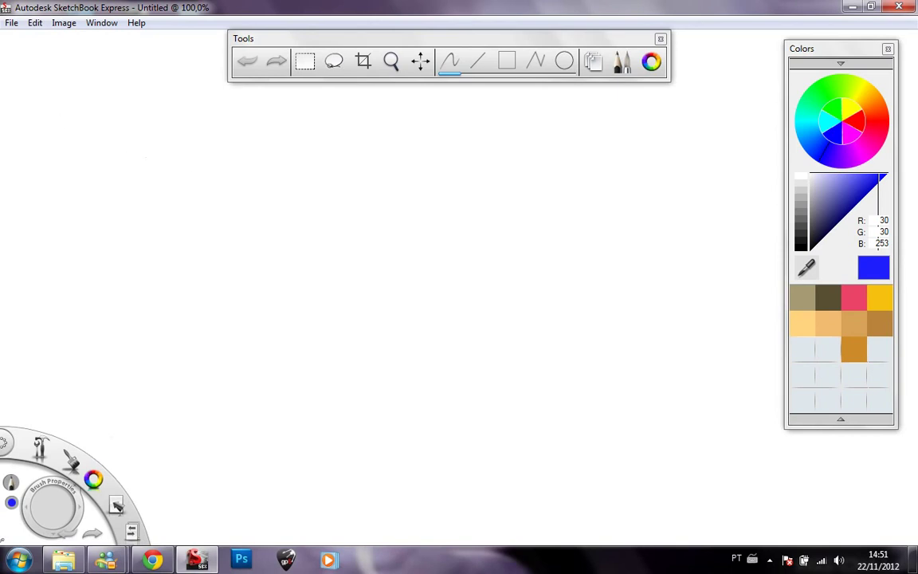
# Step: Draw a row of alternating vertical and horizontal three-line pencil groups as a basket-weave hatch near the canvas's upper left
pyautogui.moveTo(78, 118)
pyautogui.mouseDown()
pyautogui.moveTo(76, 165)
pyautogui.moveTo(86, 156)
pyautogui.moveTo(97, 165)
pyautogui.moveTo(123, 131)
pyautogui.moveTo(130, 166)
pyautogui.mouseUp()
pyautogui.moveTo(124, 131)
pyautogui.mouseDown()
pyautogui.moveTo(126, 178)
pyautogui.moveTo(142, 171)
pyautogui.moveTo(156, 190)
pyautogui.mouseUp()
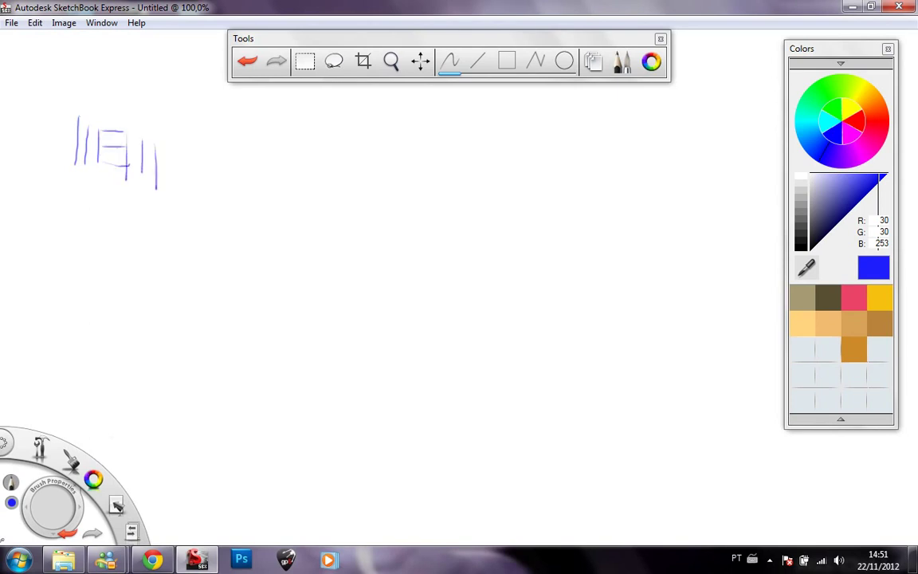
pyautogui.moveTo(152, 129)
pyautogui.mouseDown()
pyautogui.moveTo(195, 128)
pyautogui.moveTo(195, 168)
pyautogui.mouseUp()
pyautogui.moveTo(194, 127); pyautogui.dragTo(194, 171)
pyautogui.moveTo(213, 132)
pyautogui.mouseDown()
pyautogui.moveTo(213, 168)
pyautogui.moveTo(224, 130)
pyautogui.moveTo(227, 167)
pyautogui.moveTo(235, 137)
pyautogui.moveTo(259, 134)
pyautogui.moveTo(255, 169)
pyautogui.mouseUp()
pyautogui.moveTo(253, 129); pyautogui.dragTo(254, 177)
pyautogui.moveTo(271, 144); pyautogui.dragTo(272, 191)
pyautogui.moveTo(284, 148); pyautogui.dragTo(286, 191)
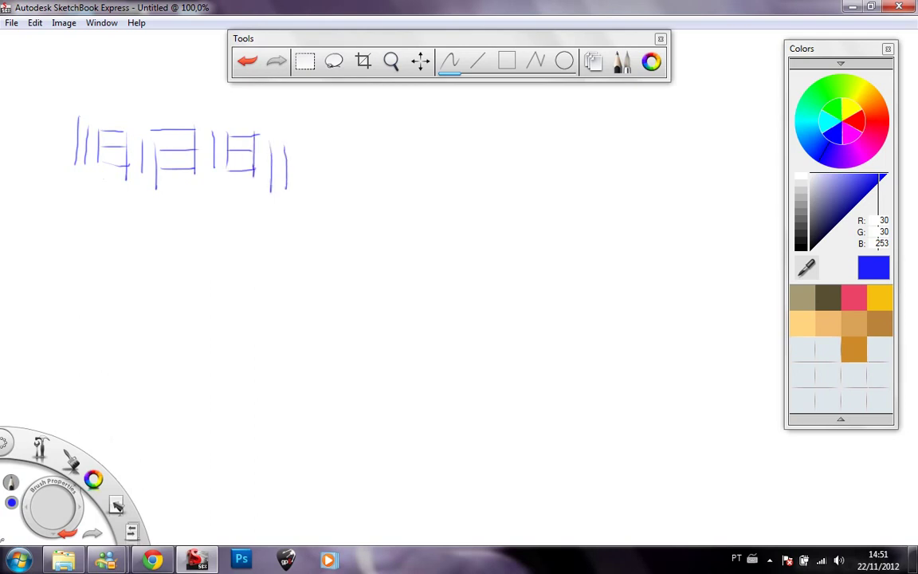
# Step: Draw a second row of the basket-weave hatch under the first, with the vertical and horizontal line groups swapped
pyautogui.moveTo(71, 164)
pyautogui.mouseDown()
pyautogui.moveTo(102, 163)
pyautogui.moveTo(99, 203)
pyautogui.mouseUp()
pyautogui.moveTo(114, 167)
pyautogui.mouseDown()
pyautogui.moveTo(114, 203)
pyautogui.moveTo(127, 198)
pyautogui.mouseUp()
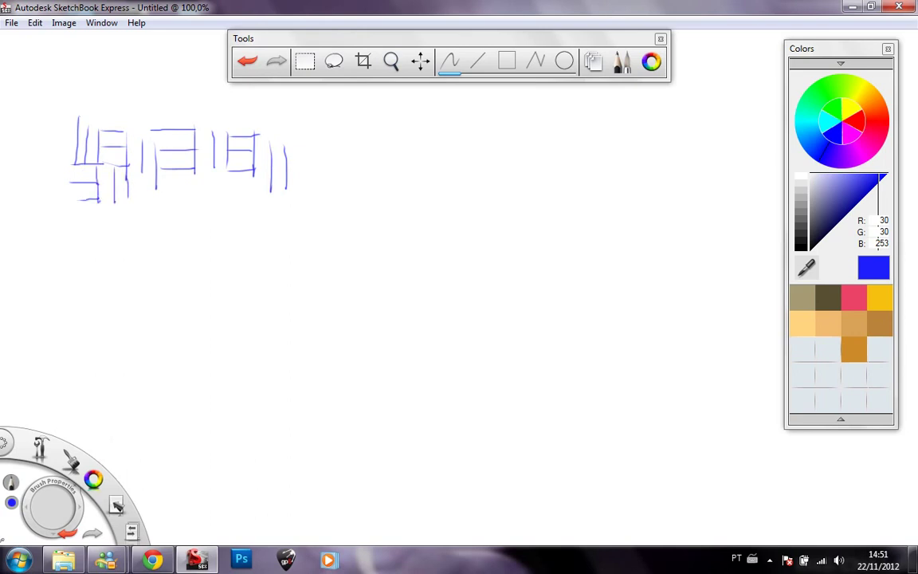
pyautogui.moveTo(115, 158)
pyautogui.mouseDown()
pyautogui.moveTo(148, 159)
pyautogui.moveTo(160, 189)
pyautogui.mouseUp()
pyautogui.moveTo(120, 172); pyautogui.dragTo(146, 171)
pyautogui.moveTo(128, 208); pyautogui.dragTo(160, 210)
pyautogui.moveTo(143, 161)
pyautogui.mouseDown()
pyautogui.moveTo(143, 189)
pyautogui.moveTo(180, 205)
pyautogui.mouseUp()
pyautogui.moveTo(162, 153)
pyautogui.mouseDown()
pyautogui.moveTo(163, 186)
pyautogui.moveTo(195, 204)
pyautogui.mouseUp()
pyautogui.moveTo(175, 157)
pyautogui.mouseDown()
pyautogui.moveTo(176, 183)
pyautogui.moveTo(231, 177)
pyautogui.mouseUp()
pyautogui.moveTo(204, 191); pyautogui.dragTo(225, 192)
pyautogui.moveTo(201, 211); pyautogui.dragTo(228, 212)
pyautogui.moveTo(230, 177)
pyautogui.mouseDown()
pyautogui.moveTo(229, 213)
pyautogui.moveTo(251, 214)
pyautogui.moveTo(286, 188)
pyautogui.moveTo(284, 217)
pyautogui.mouseUp()
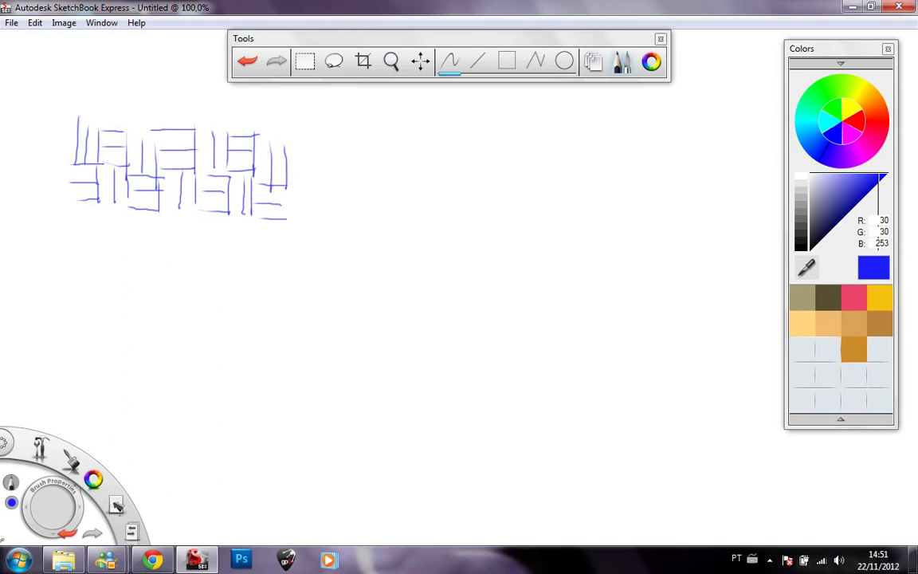
# Step: Erase the basket-weave hatch with the hard eraser, switch back to the pencil and hide the brush palette
pyautogui.click(622, 62)
pyautogui.click(59, 200)
pyautogui.moveTo(244, 181)
pyautogui.mouseDown()
pyautogui.moveTo(254, 177)
pyautogui.moveTo(271, 205)
pyautogui.moveTo(285, 155)
pyautogui.moveTo(211, 136)
pyautogui.moveTo(163, 189)
pyautogui.moveTo(131, 169)
pyautogui.moveTo(134, 147)
pyautogui.moveTo(159, 145)
pyautogui.mouseUp()
pyautogui.click(28, 106)
pyautogui.click(623, 62)
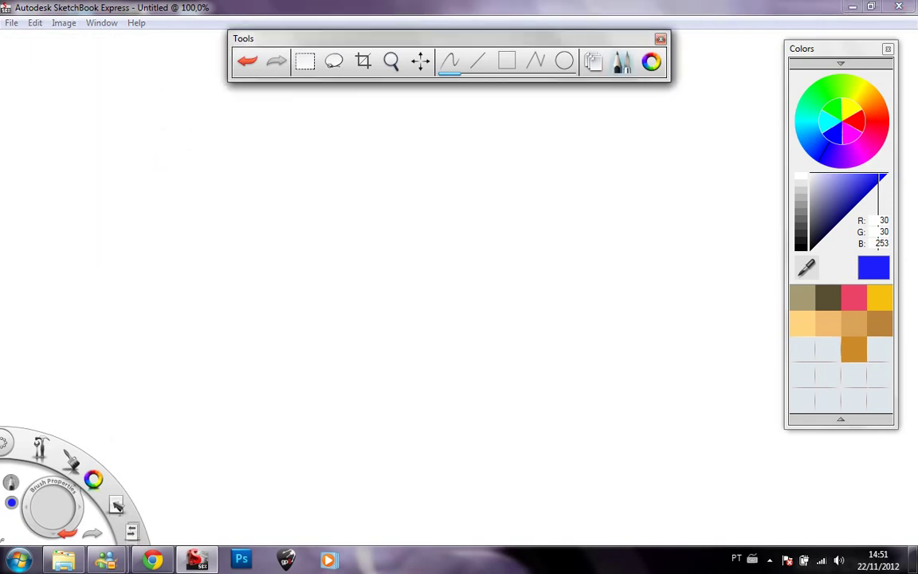
# Step: Sketch a tuft of grass with long curved blades fanning out from one base point left of the canvas centre
pyautogui.moveTo(244, 417)
pyautogui.mouseDown()
pyautogui.moveTo(240, 387)
pyautogui.moveTo(303, 243)
pyautogui.mouseUp()
pyautogui.moveTo(239, 381); pyautogui.dragTo(306, 338)
pyautogui.moveTo(243, 405)
pyautogui.mouseDown()
pyautogui.moveTo(296, 407)
pyautogui.moveTo(267, 435)
pyautogui.moveTo(205, 372)
pyautogui.moveTo(232, 377)
pyautogui.moveTo(215, 366)
pyautogui.moveTo(200, 401)
pyautogui.moveTo(202, 298)
pyautogui.moveTo(206, 323)
pyautogui.moveTo(202, 314)
pyautogui.mouseUp()
pyautogui.moveTo(246, 419); pyautogui.dragTo(216, 363)
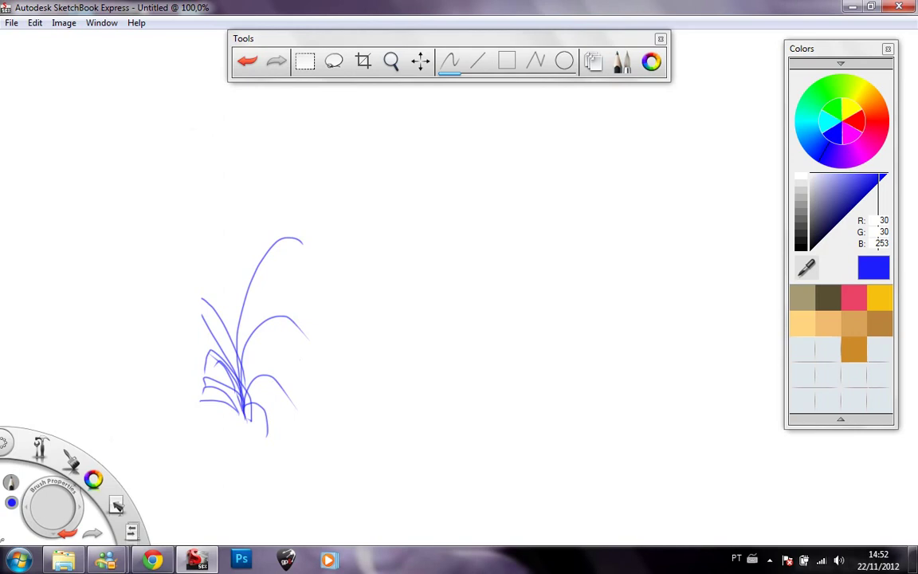
# Step: Sketch a second grass tuft with short curved side blades and one tall blade, well to the right of the first
pyautogui.moveTo(433, 382)
pyautogui.mouseDown()
pyautogui.moveTo(491, 227)
pyautogui.moveTo(462, 325)
pyautogui.mouseUp()
pyautogui.moveTo(435, 374); pyautogui.dragTo(460, 360)
pyautogui.moveTo(441, 368)
pyautogui.mouseDown()
pyautogui.moveTo(446, 382)
pyautogui.moveTo(401, 325)
pyautogui.moveTo(421, 352)
pyautogui.moveTo(412, 347)
pyautogui.mouseUp()
pyautogui.moveTo(430, 373)
pyautogui.mouseDown()
pyautogui.moveTo(404, 382)
pyautogui.moveTo(449, 276)
pyautogui.mouseUp()
pyautogui.moveTo(437, 373); pyautogui.dragTo(459, 334)
pyautogui.moveTo(437, 364)
pyautogui.mouseDown()
pyautogui.moveTo(462, 352)
pyautogui.moveTo(453, 370)
pyautogui.moveTo(427, 358)
pyautogui.mouseUp()
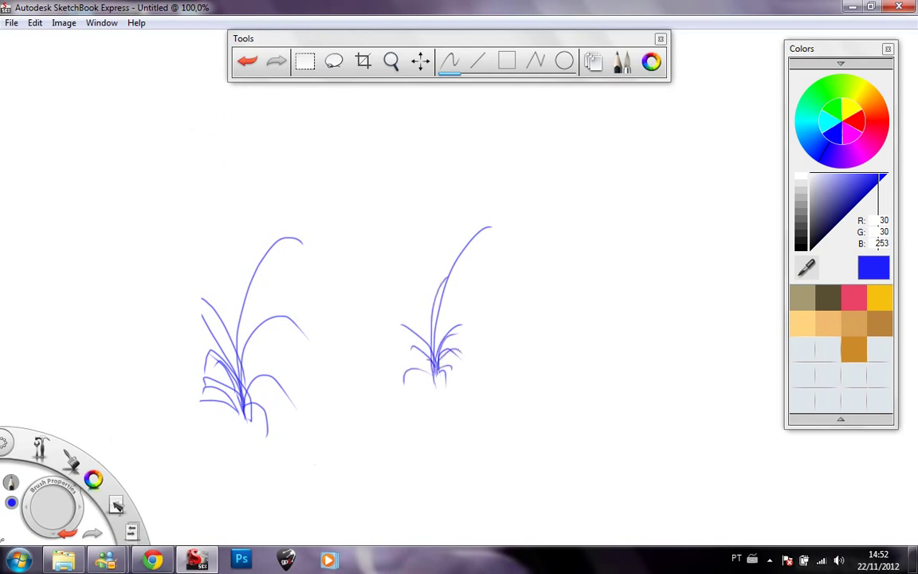
# Step: Sketch two more tufts of curved grass blades in the gap between the first two
pyautogui.moveTo(316, 434)
pyautogui.mouseDown()
pyautogui.moveTo(353, 333)
pyautogui.moveTo(354, 408)
pyautogui.moveTo(343, 414)
pyautogui.moveTo(289, 385)
pyautogui.moveTo(285, 417)
pyautogui.moveTo(303, 396)
pyautogui.mouseUp()
pyautogui.moveTo(314, 411)
pyautogui.mouseDown()
pyautogui.moveTo(312, 345)
pyautogui.moveTo(351, 345)
pyautogui.moveTo(349, 390)
pyautogui.mouseUp()
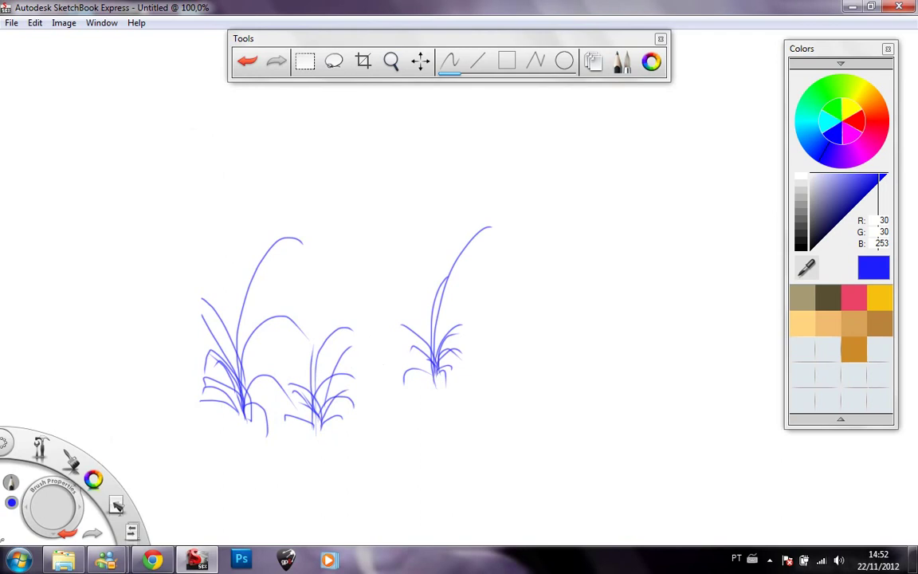
pyautogui.moveTo(395, 422); pyautogui.dragTo(415, 293)
pyautogui.moveTo(392, 414)
pyautogui.mouseDown()
pyautogui.moveTo(421, 368)
pyautogui.moveTo(410, 422)
pyautogui.moveTo(361, 373)
pyautogui.moveTo(355, 391)
pyautogui.mouseUp()
pyautogui.moveTo(388, 417); pyautogui.dragTo(372, 415)
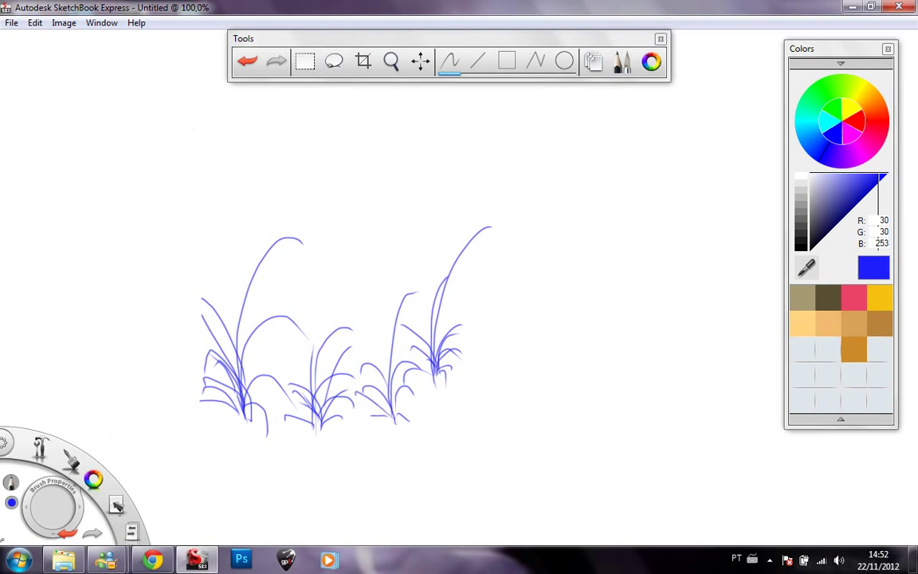
# Step: Erase all the grass tufts with the hard eraser and switch back to the pencil
pyautogui.click(622, 63)
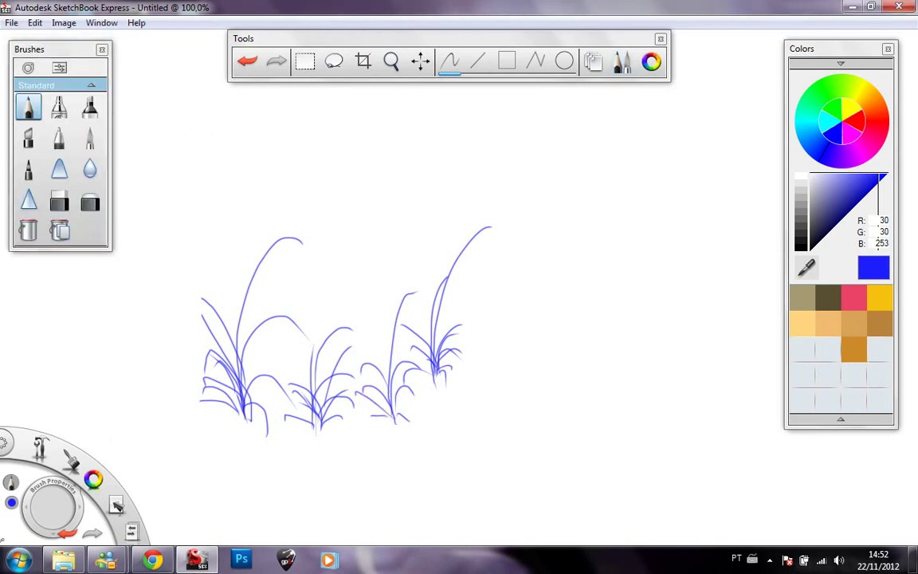
pyautogui.click(59, 202)
pyautogui.moveTo(258, 280)
pyautogui.mouseDown()
pyautogui.moveTo(239, 267)
pyautogui.moveTo(263, 354)
pyautogui.mouseUp()
pyautogui.moveTo(319, 366)
pyautogui.mouseDown()
pyautogui.moveTo(411, 387)
pyautogui.moveTo(454, 271)
pyautogui.moveTo(485, 230)
pyautogui.mouseUp()
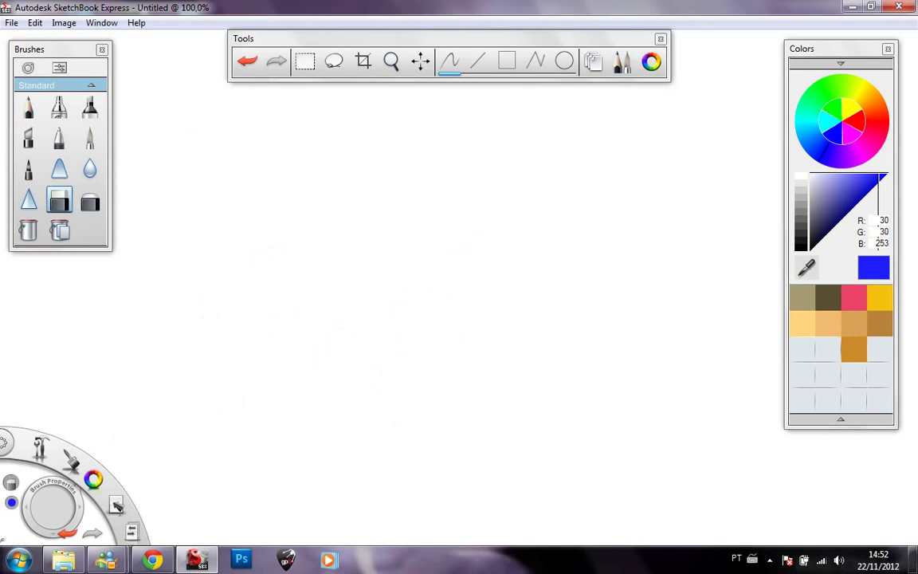
pyautogui.click(29, 108)
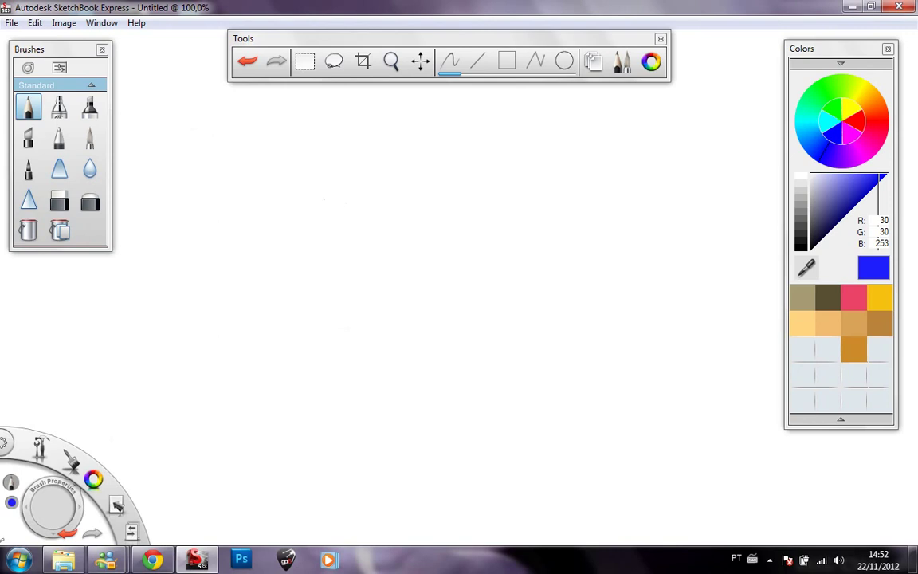
# Step: Draw freehand circles of different sizes on the canvas with a large rounded shape to their right
pyautogui.moveTo(301, 165)
pyautogui.mouseDown()
pyautogui.moveTo(283, 210)
pyautogui.moveTo(304, 221)
pyautogui.moveTo(330, 209)
pyautogui.moveTo(326, 171)
pyautogui.moveTo(284, 177)
pyautogui.mouseUp()
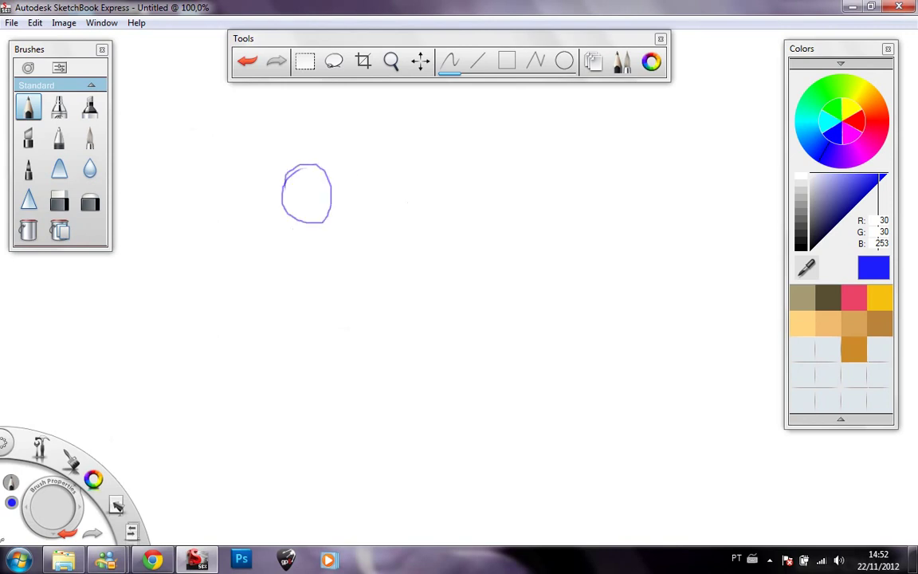
pyautogui.moveTo(413, 160)
pyautogui.mouseDown()
pyautogui.moveTo(382, 214)
pyautogui.moveTo(408, 229)
pyautogui.moveTo(448, 209)
pyautogui.moveTo(440, 177)
pyautogui.moveTo(401, 163)
pyautogui.mouseUp()
pyautogui.moveTo(359, 234)
pyautogui.mouseDown()
pyautogui.moveTo(328, 233)
pyautogui.moveTo(365, 302)
pyautogui.moveTo(333, 239)
pyautogui.mouseUp()
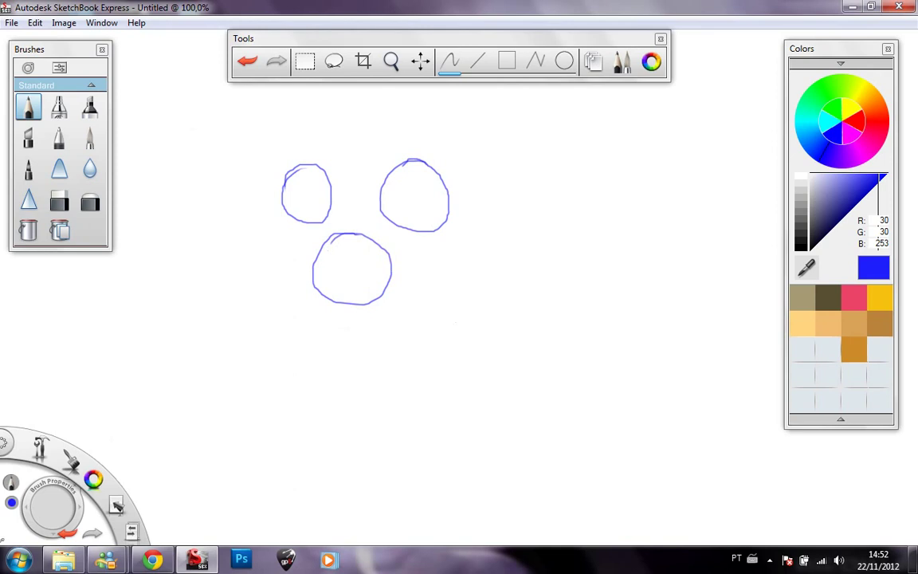
pyautogui.moveTo(510, 215)
pyautogui.mouseDown()
pyautogui.moveTo(491, 214)
pyautogui.moveTo(435, 373)
pyautogui.moveTo(542, 275)
pyautogui.moveTo(526, 240)
pyautogui.moveTo(551, 303)
pyautogui.moveTo(377, 321)
pyautogui.mouseUp()
pyautogui.moveTo(321, 303)
pyautogui.mouseDown()
pyautogui.moveTo(331, 343)
pyautogui.moveTo(294, 319)
pyautogui.mouseUp()
pyautogui.moveTo(359, 335)
pyautogui.mouseDown()
pyautogui.moveTo(379, 371)
pyautogui.moveTo(334, 374)
pyautogui.mouseUp()
# Step: Draw several small overlapping freehand circles inside the large rounded shape
pyautogui.moveTo(466, 259)
pyautogui.mouseDown()
pyautogui.moveTo(490, 296)
pyautogui.moveTo(493, 252)
pyautogui.mouseUp()
pyautogui.moveTo(466, 285)
pyautogui.mouseDown()
pyautogui.moveTo(439, 307)
pyautogui.moveTo(475, 296)
pyautogui.mouseUp()
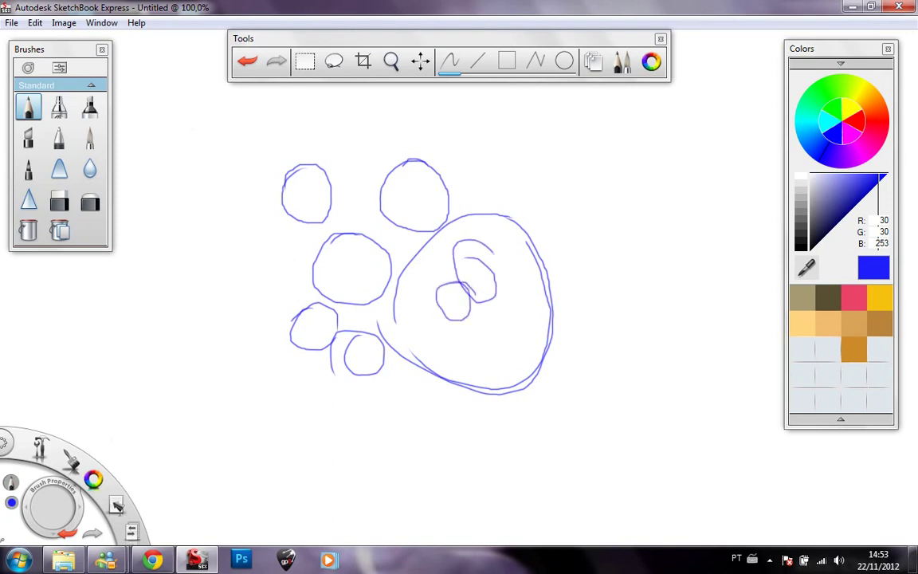
pyautogui.moveTo(440, 327); pyautogui.dragTo(480, 344)
pyautogui.moveTo(466, 295)
pyautogui.mouseDown()
pyautogui.moveTo(436, 319)
pyautogui.moveTo(470, 360)
pyautogui.moveTo(490, 314)
pyautogui.mouseUp()
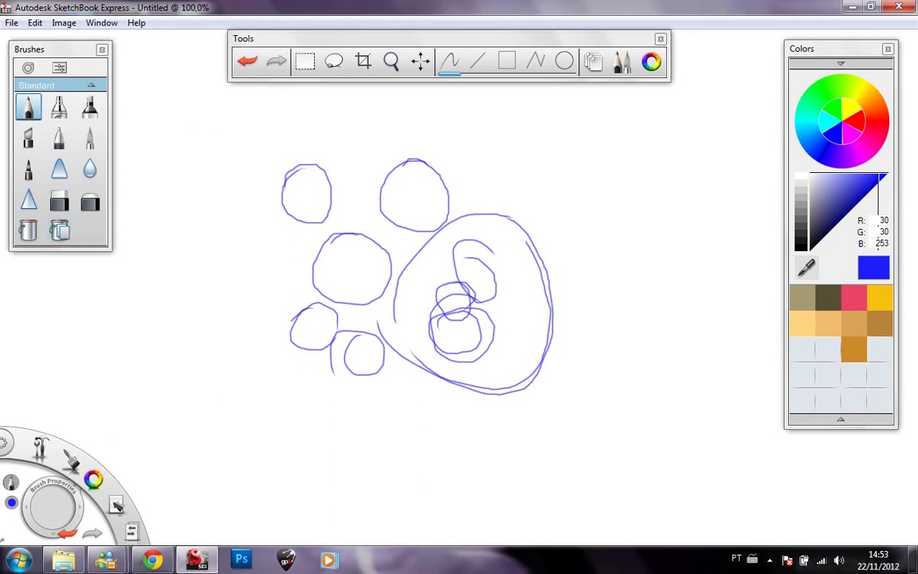
# Step: Erase all the circles with the hard eraser and switch back to the pencil
pyautogui.click(59, 202)
pyautogui.moveTo(291, 191)
pyautogui.mouseDown()
pyautogui.moveTo(398, 195)
pyautogui.moveTo(486, 303)
pyautogui.moveTo(391, 299)
pyautogui.moveTo(319, 331)
pyautogui.mouseUp()
pyautogui.click(28, 106)
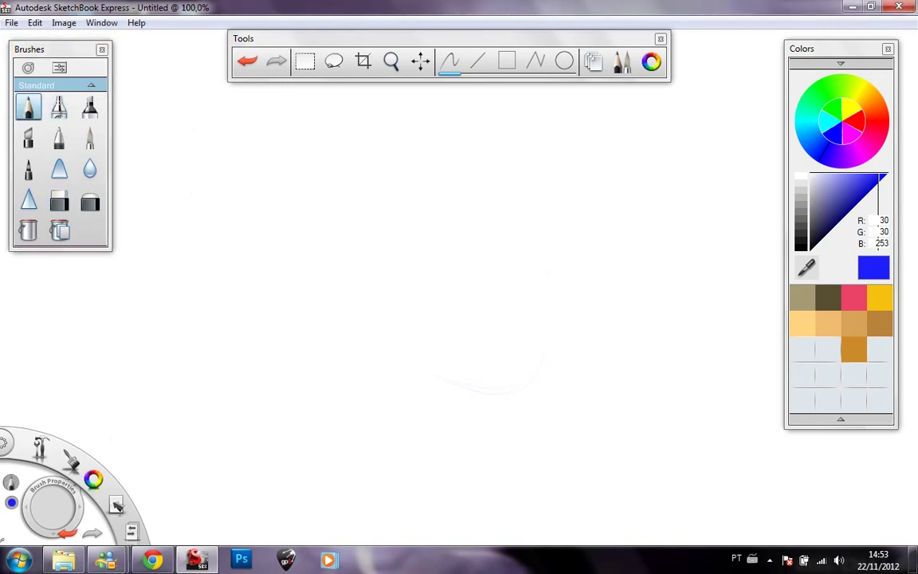
# Step: Draw a freehand wavy line with two crests across the upper canvas and four more roughly parallel wavy lines beneath it
pyautogui.moveTo(177, 211)
pyautogui.mouseDown()
pyautogui.moveTo(256, 131)
pyautogui.moveTo(323, 213)
pyautogui.moveTo(352, 141)
pyautogui.moveTo(449, 220)
pyautogui.moveTo(505, 166)
pyautogui.mouseUp()
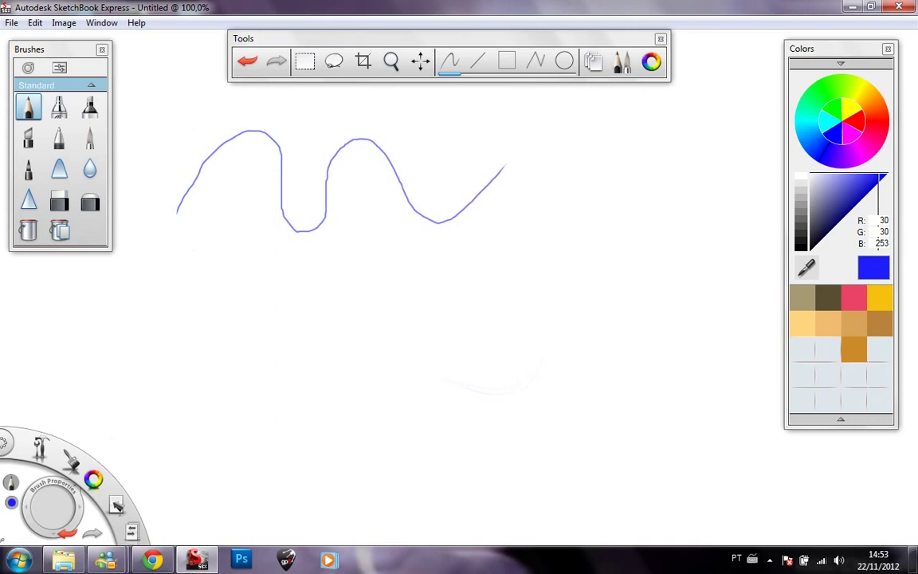
pyautogui.moveTo(178, 215)
pyautogui.mouseDown()
pyautogui.moveTo(209, 156)
pyautogui.moveTo(249, 148)
pyautogui.moveTo(269, 217)
pyautogui.moveTo(332, 233)
pyautogui.moveTo(363, 160)
pyautogui.moveTo(436, 238)
pyautogui.moveTo(497, 176)
pyautogui.mouseUp()
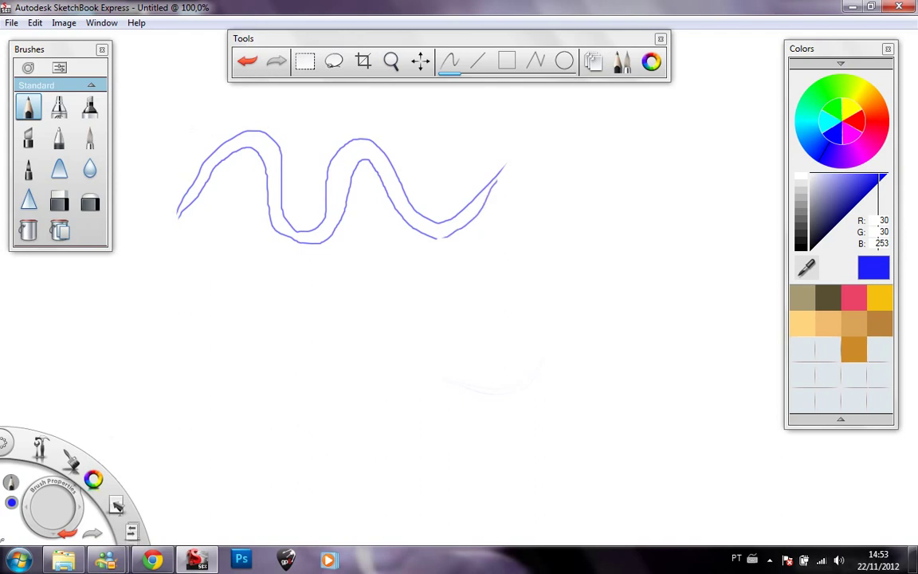
pyautogui.moveTo(179, 224)
pyautogui.mouseDown()
pyautogui.moveTo(237, 163)
pyautogui.moveTo(253, 223)
pyautogui.moveTo(330, 258)
pyautogui.moveTo(363, 198)
pyautogui.moveTo(406, 236)
pyautogui.moveTo(492, 216)
pyautogui.mouseUp()
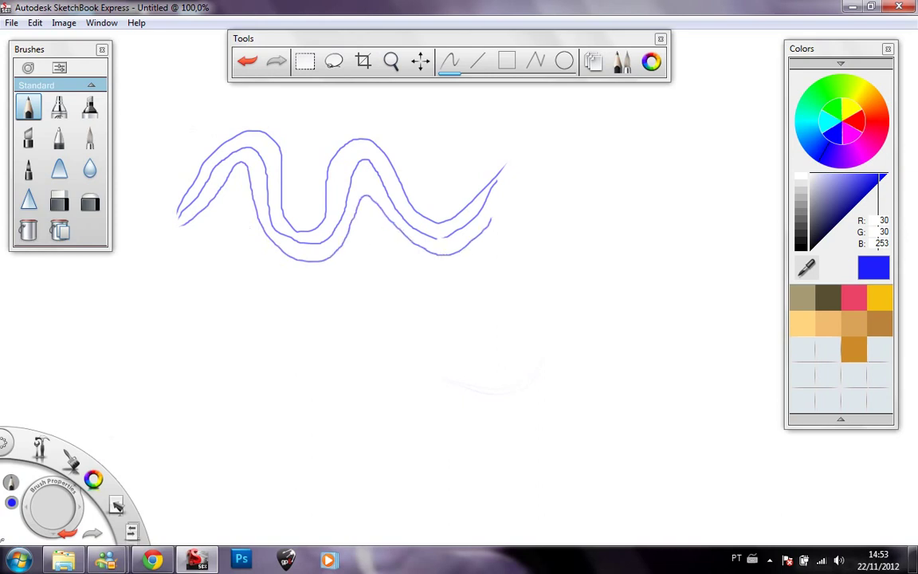
pyautogui.moveTo(182, 246)
pyautogui.mouseDown()
pyautogui.moveTo(232, 189)
pyautogui.moveTo(262, 265)
pyautogui.moveTo(317, 287)
pyautogui.moveTo(377, 231)
pyautogui.moveTo(430, 286)
pyautogui.moveTo(491, 247)
pyautogui.mouseUp()
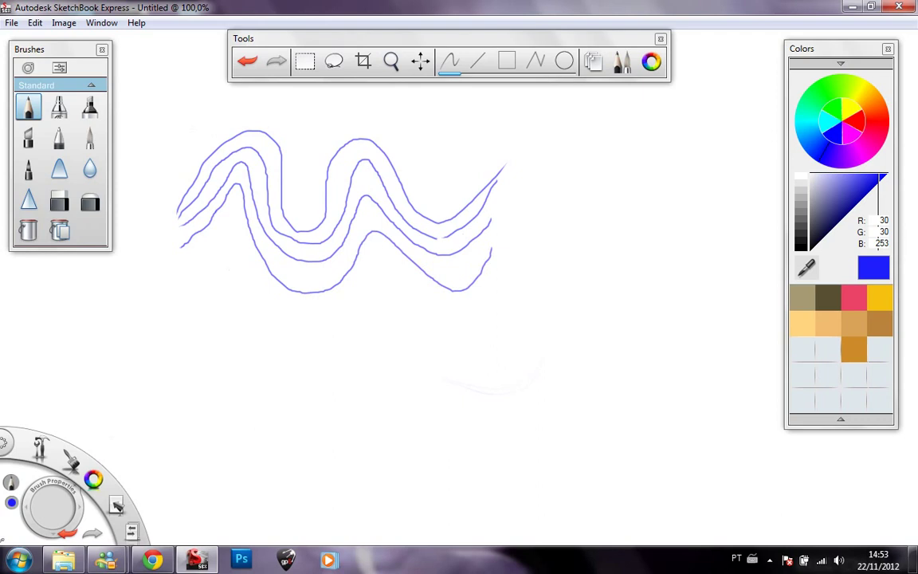
pyautogui.moveTo(196, 263)
pyautogui.mouseDown()
pyautogui.moveTo(236, 226)
pyautogui.moveTo(271, 297)
pyautogui.moveTo(343, 279)
pyautogui.moveTo(430, 289)
pyautogui.mouseUp()
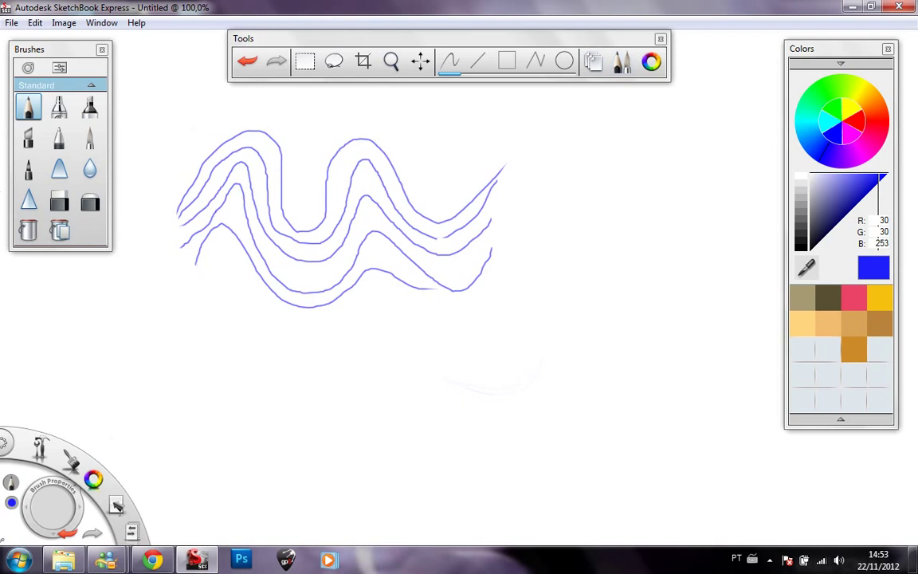
# Step: Erase the wavy lines with the hard eraser and switch back to the pencil
pyautogui.click(60, 200)
pyautogui.moveTo(194, 192)
pyautogui.mouseDown()
pyautogui.moveTo(218, 159)
pyautogui.moveTo(279, 215)
pyautogui.moveTo(359, 215)
pyautogui.moveTo(414, 239)
pyautogui.mouseUp()
pyautogui.moveTo(502, 166)
pyautogui.mouseDown()
pyautogui.moveTo(471, 263)
pyautogui.moveTo(415, 255)
pyautogui.mouseUp()
pyautogui.click(28, 107)
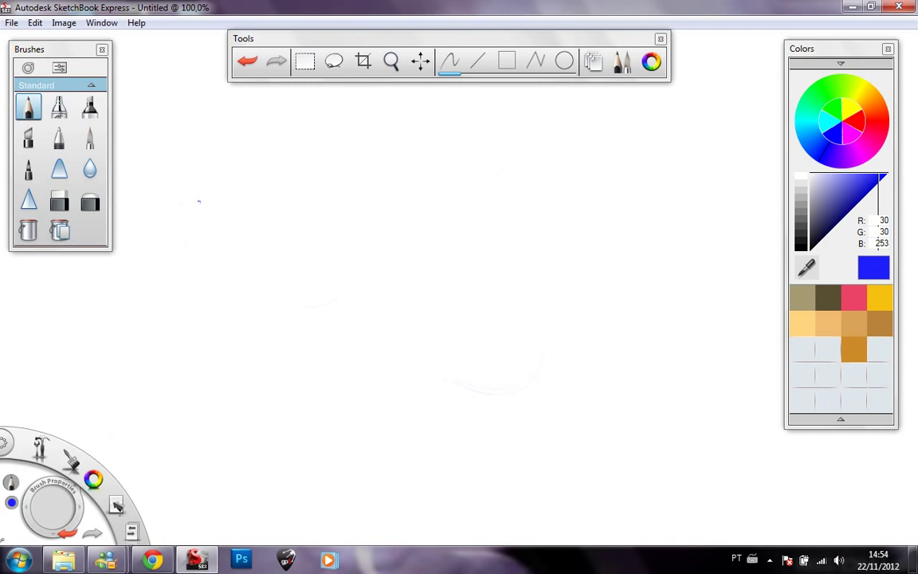
# Step: Mark an end point, draw a freehand horizontal line across the upper canvas, and add a short retraced stroke below it
pyautogui.moveTo(504, 203); pyautogui.dragTo(506, 209)
pyautogui.moveTo(198, 201); pyautogui.dragTo(555, 199)
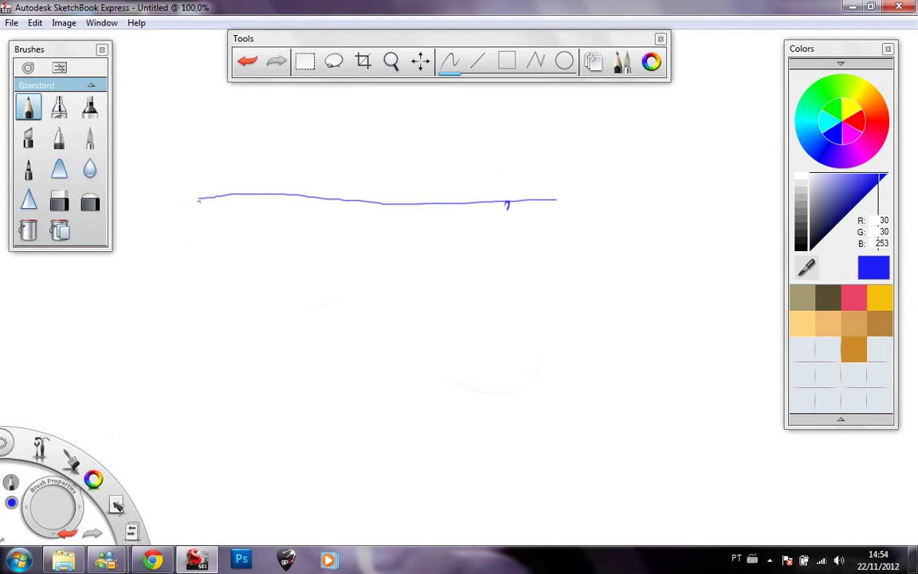
pyautogui.moveTo(272, 253); pyautogui.dragTo(366, 258)
pyautogui.moveTo(292, 255); pyautogui.dragTo(341, 256)
# Step: Mark two widely spaced points, join them with a long freehand horizontal line, and draw a second long line below
pyautogui.moveTo(153, 324); pyautogui.dragTo(152, 327)
pyautogui.moveTo(734, 336); pyautogui.dragTo(742, 342)
pyautogui.moveTo(133, 329)
pyautogui.mouseDown()
pyautogui.moveTo(402, 337)
pyautogui.moveTo(581, 325)
pyautogui.moveTo(657, 340)
pyautogui.moveTo(770, 340)
pyautogui.mouseUp()
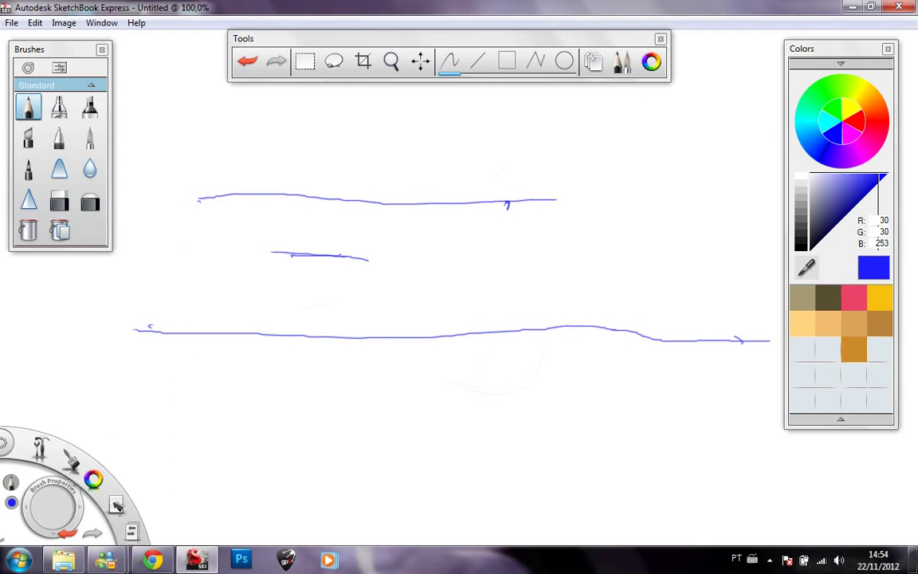
pyautogui.moveTo(139, 404); pyautogui.dragTo(785, 402)
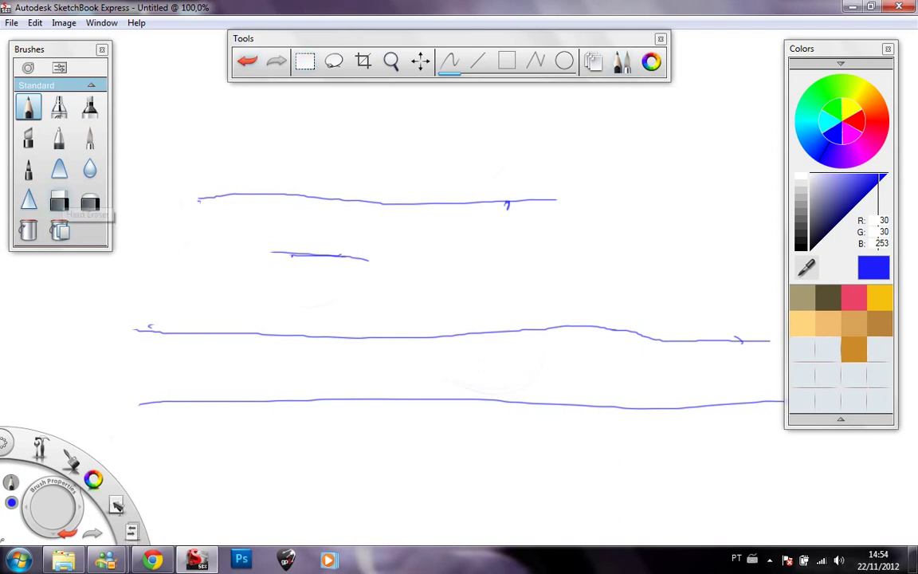
# Step: Erase the horizontal lines with the hard eraser and switch back to the pencil
pyautogui.click(59, 200)
pyautogui.moveTo(177, 185)
pyautogui.mouseDown()
pyautogui.moveTo(355, 219)
pyautogui.moveTo(550, 211)
pyautogui.moveTo(199, 331)
pyautogui.moveTo(179, 366)
pyautogui.moveTo(474, 368)
pyautogui.moveTo(482, 355)
pyautogui.moveTo(737, 375)
pyautogui.moveTo(558, 383)
pyautogui.mouseUp()
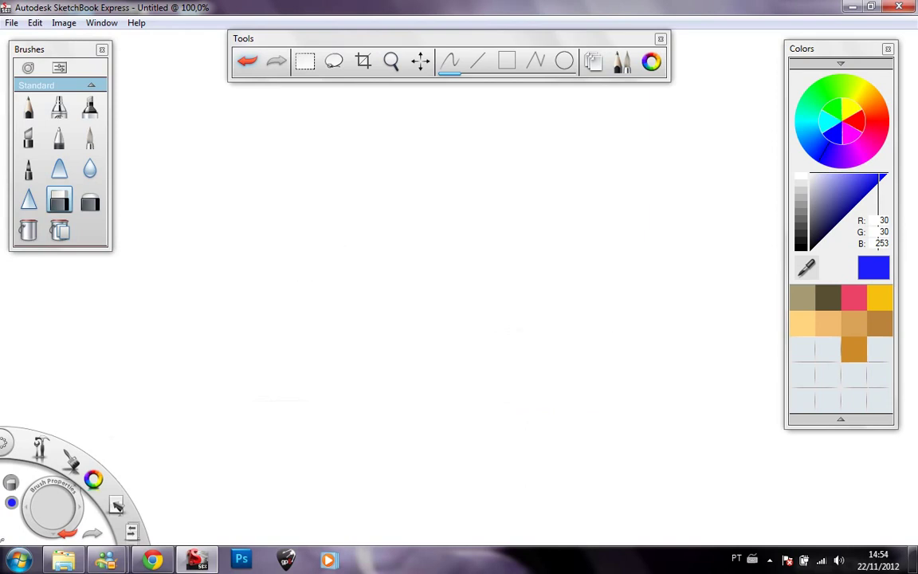
pyautogui.click(28, 106)
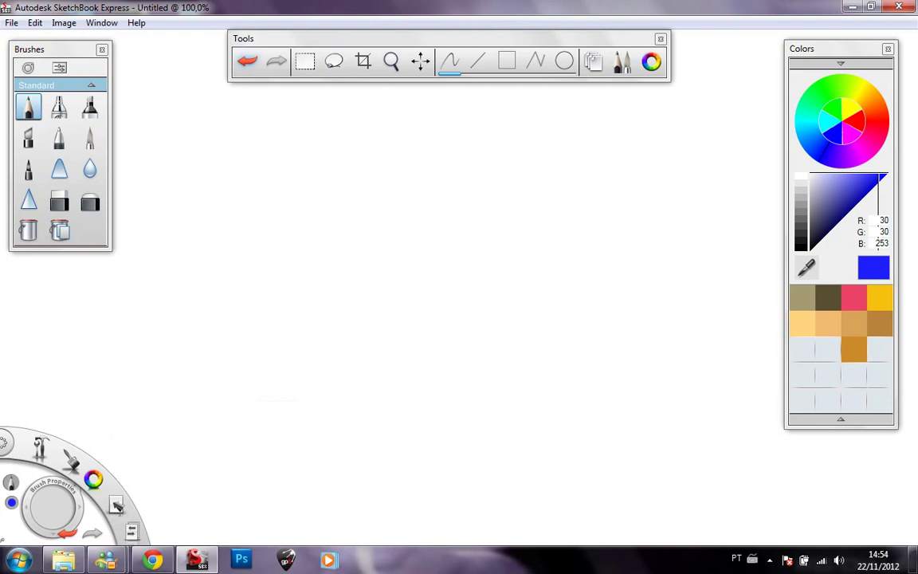
# Step: Set the drawing colour to blue (RGB 51, 51, 232) and make Layer 01 the active layer
pyautogui.click(802, 240)
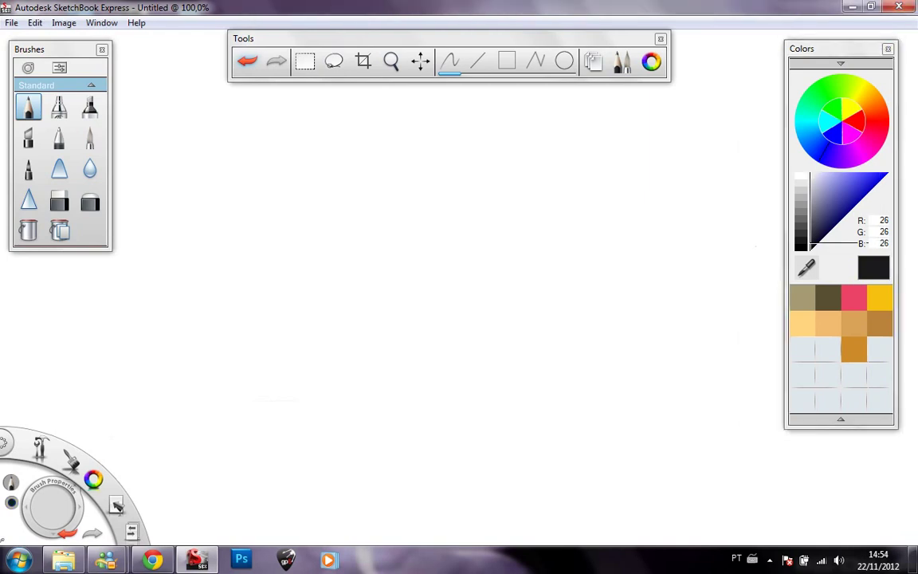
pyautogui.click(865, 179)
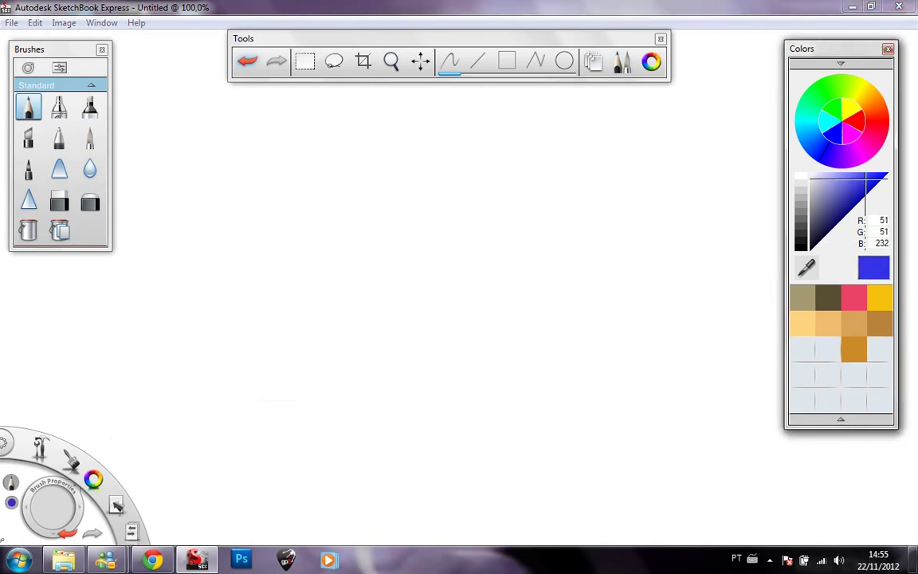
pyautogui.click(593, 62)
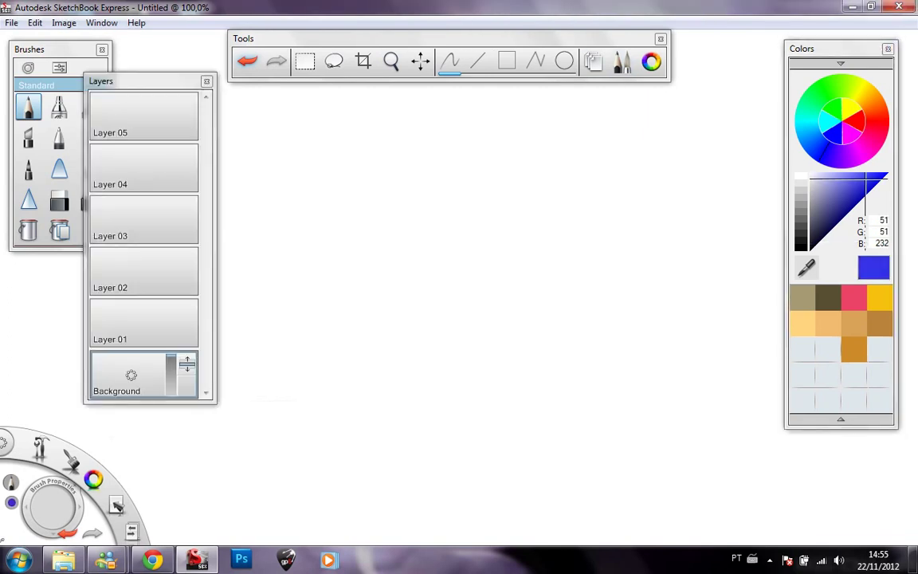
pyautogui.click(131, 323)
pyautogui.click(594, 61)
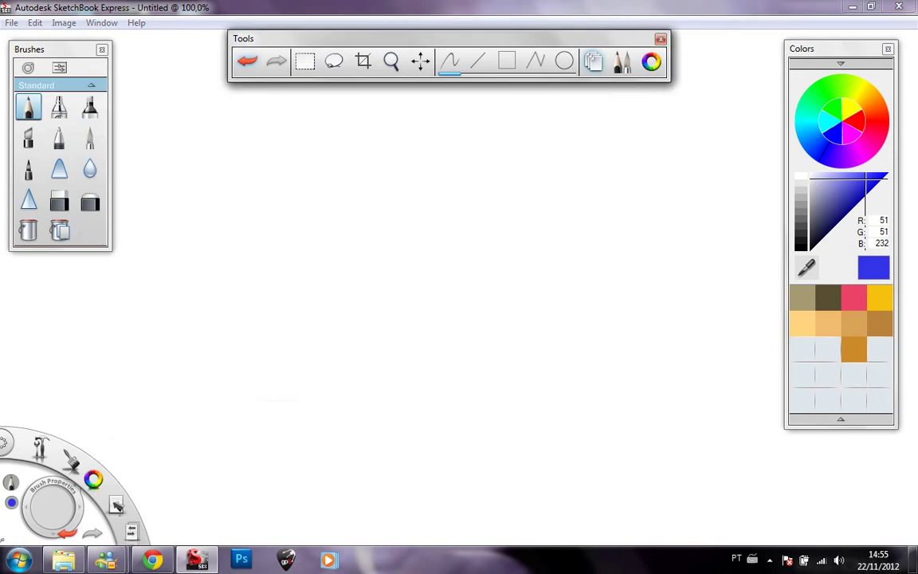
# Step: Draw a large ellipse in the middle of the canvas and a near-vertical straight line through it, extending past both ends
pyautogui.click(564, 61)
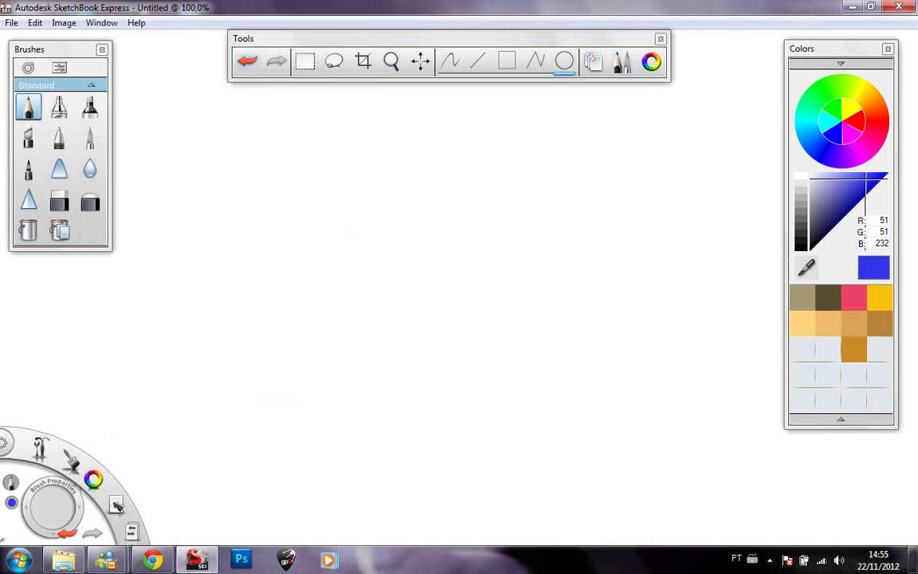
pyautogui.moveTo(347, 142); pyautogui.dragTo(569, 338)
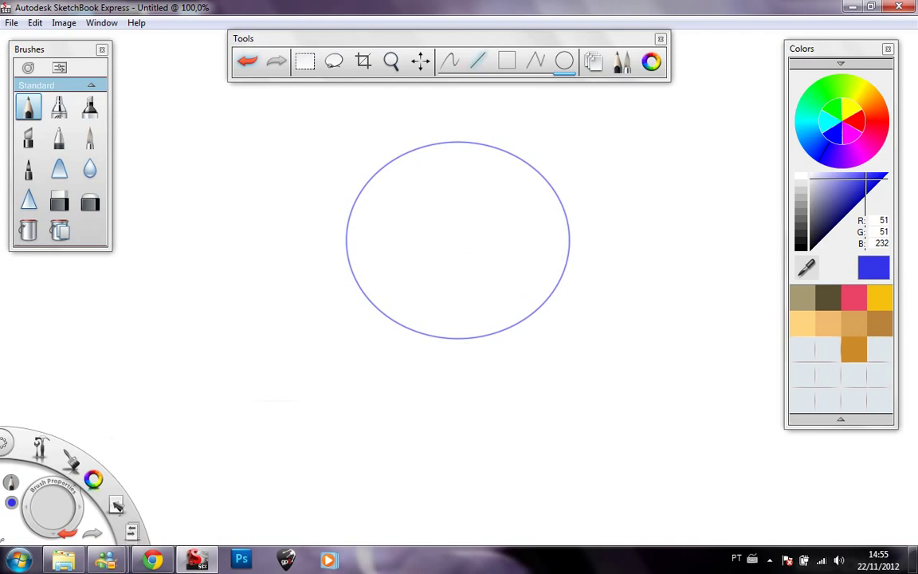
pyautogui.click(478, 61)
pyautogui.moveTo(451, 247); pyautogui.dragTo(458, 470)
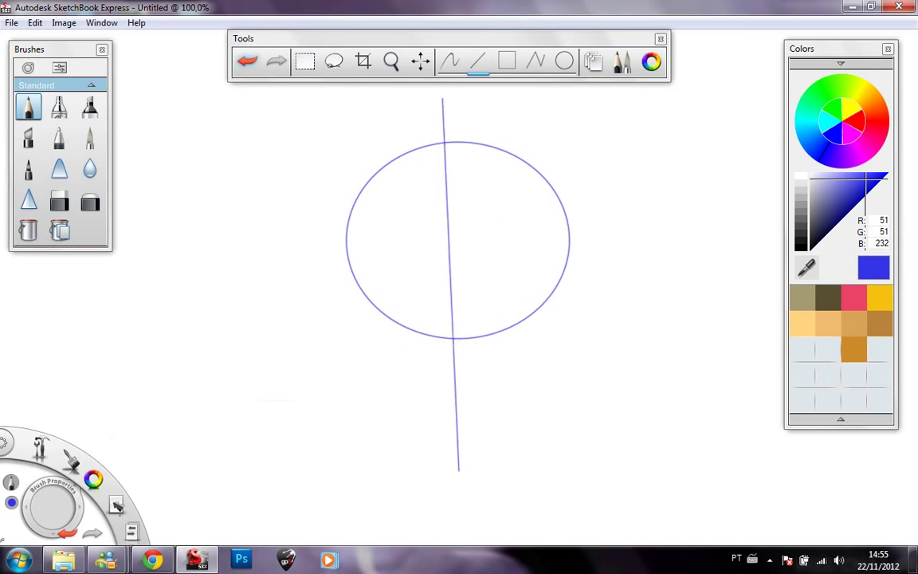
# Step: Replace the centre line with a longer one through the ellipse's middle and draw two horizontal guide lines across the ellipse's centre and lower half
pyautogui.hotkey('ctrl', 'z')
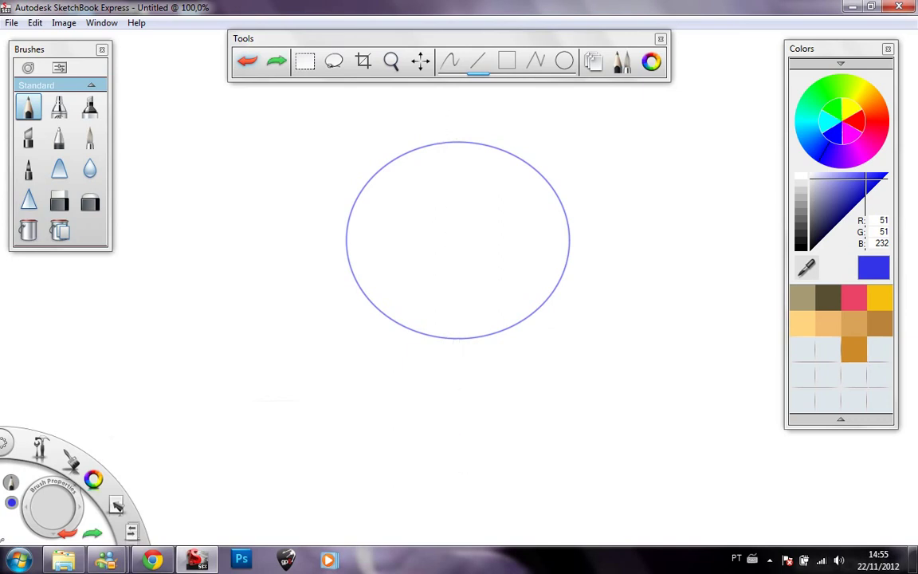
pyautogui.moveTo(469, 456); pyautogui.dragTo(474, 510)
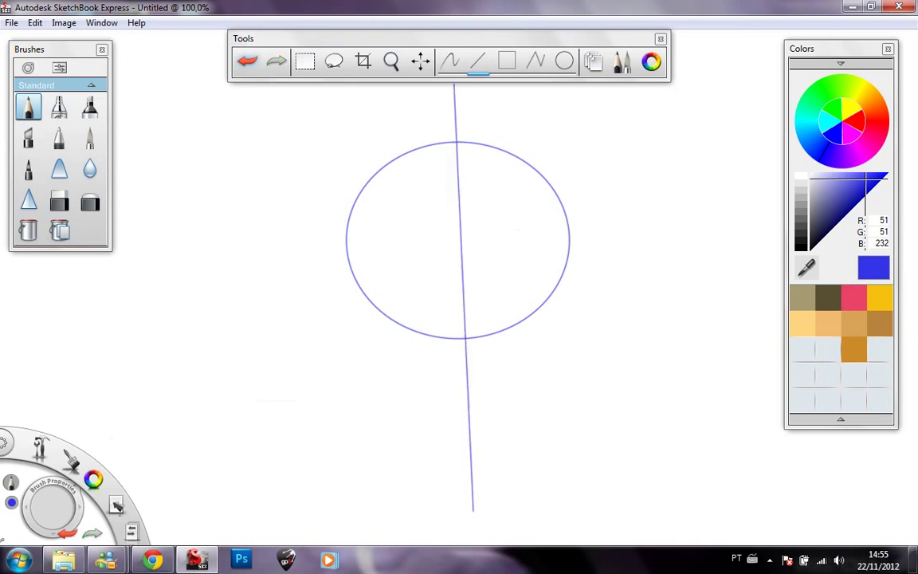
pyautogui.moveTo(571, 293); pyautogui.dragTo(592, 285)
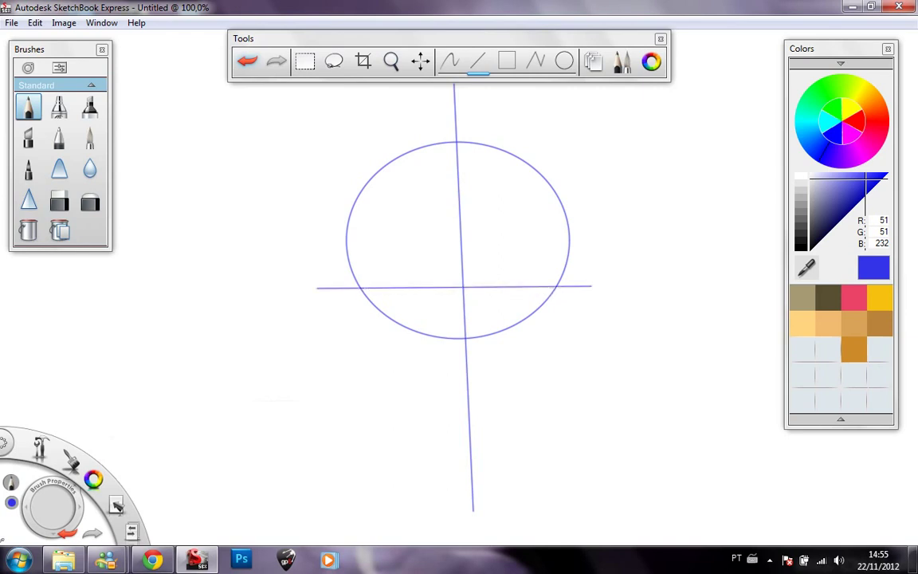
pyautogui.moveTo(316, 238); pyautogui.dragTo(607, 236)
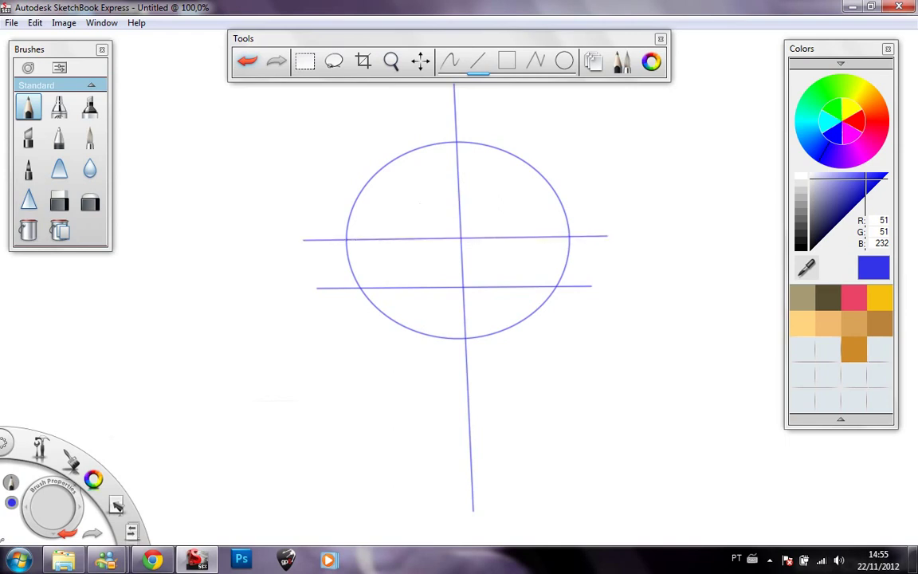
# Step: Add short horizontal ticks across the centre line for the nose, the mouth and the hairline
pyautogui.moveTo(451, 327); pyautogui.dragTo(483, 326)
pyautogui.moveTo(489, 387); pyautogui.dragTo(488, 387)
pyautogui.hotkey('ctrl', 'z')
pyautogui.moveTo(498, 374); pyautogui.dragTo(500, 374)
pyautogui.moveTo(470, 177); pyautogui.dragTo(477, 175)
# Step: Draw straight cheek and jaw lines on both sides meeting at the chin, plus two neck lines running down from the jaw
pyautogui.moveTo(339, 220); pyautogui.dragTo(471, 429)
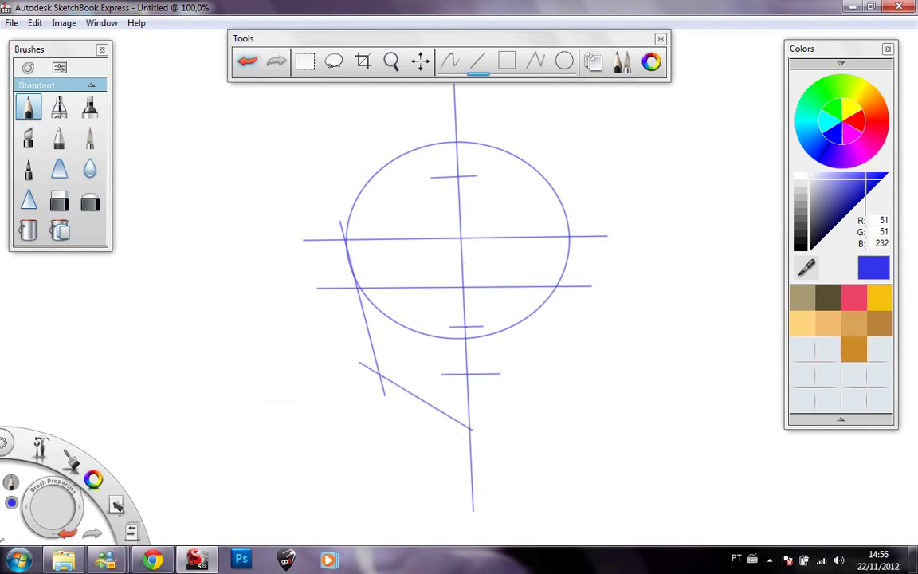
pyautogui.moveTo(577, 216); pyautogui.dragTo(465, 432)
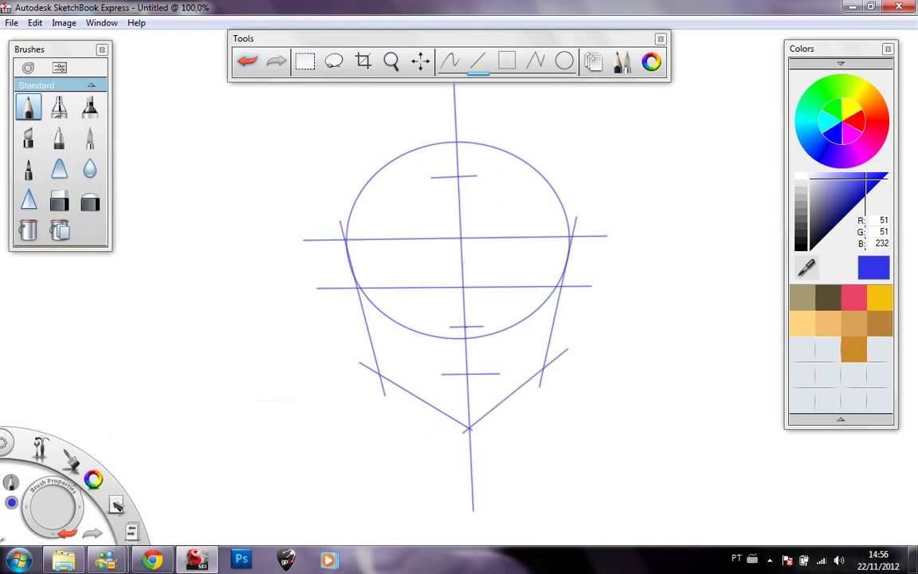
pyautogui.moveTo(402, 525); pyautogui.dragTo(402, 523)
pyautogui.moveTo(549, 500); pyautogui.dragTo(546, 536)
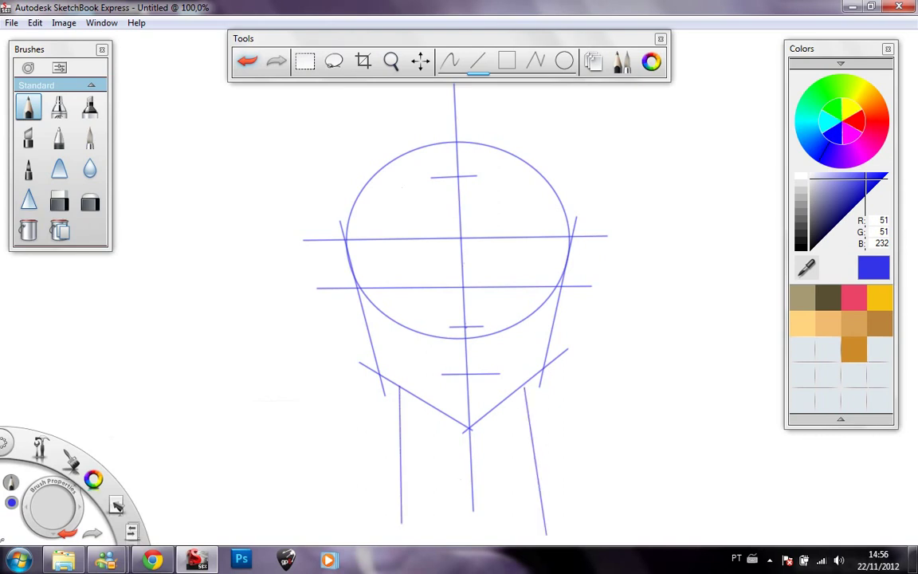
# Step: Draw two small ellipses for the eyes between the horizontal guide lines, one on each side of the centre line
pyautogui.click(564, 61)
pyautogui.moveTo(365, 239); pyautogui.dragTo(428, 290)
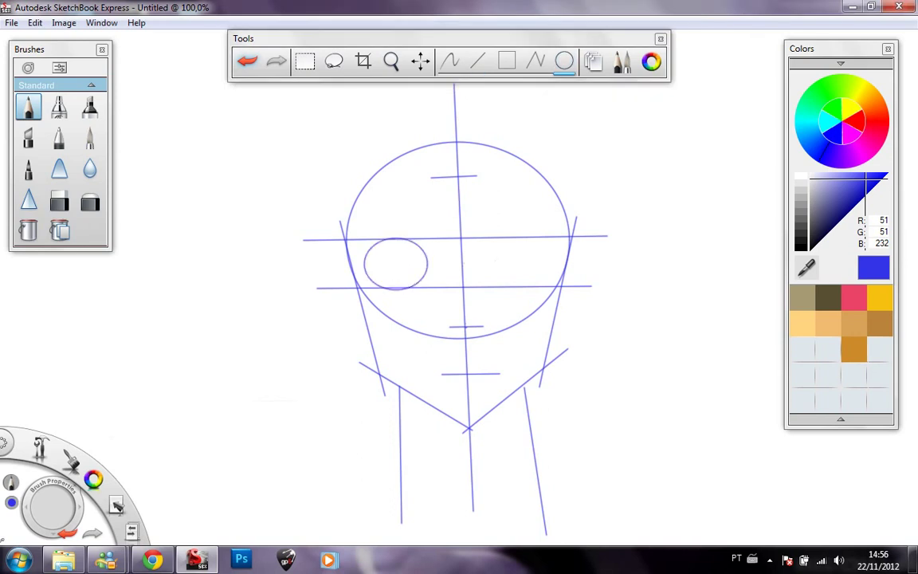
pyautogui.moveTo(515, 266); pyautogui.dragTo(545, 284)
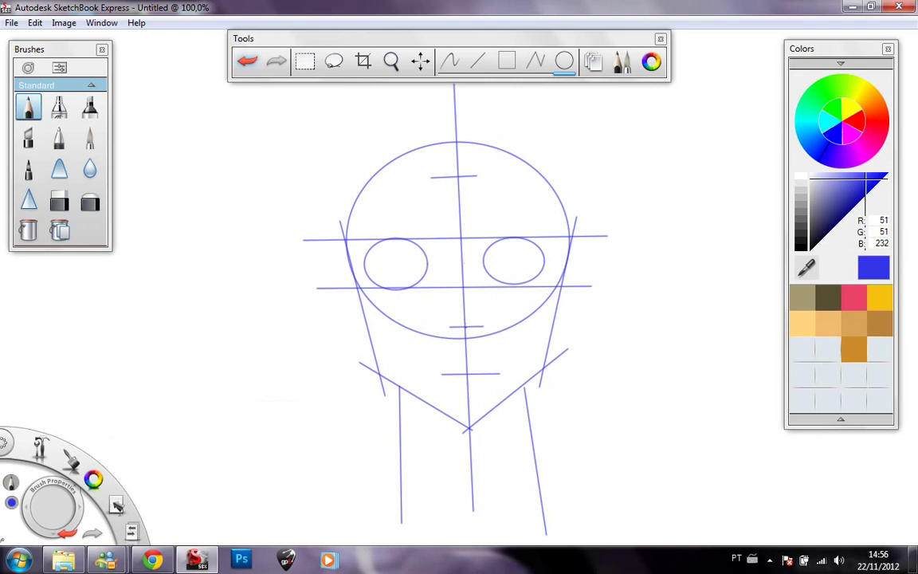
pyautogui.hotkey('ctrl', 'z')
pyautogui.moveTo(502, 239); pyautogui.dragTo(552, 285)
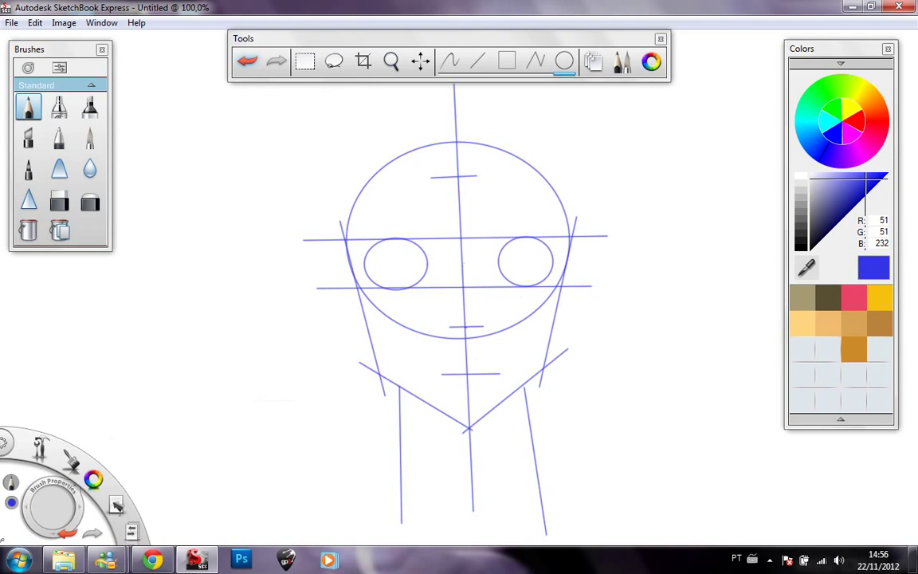
# Step: Show the layer list, keep Layer 01 active and try a lower opacity on it
pyautogui.click(593, 62)
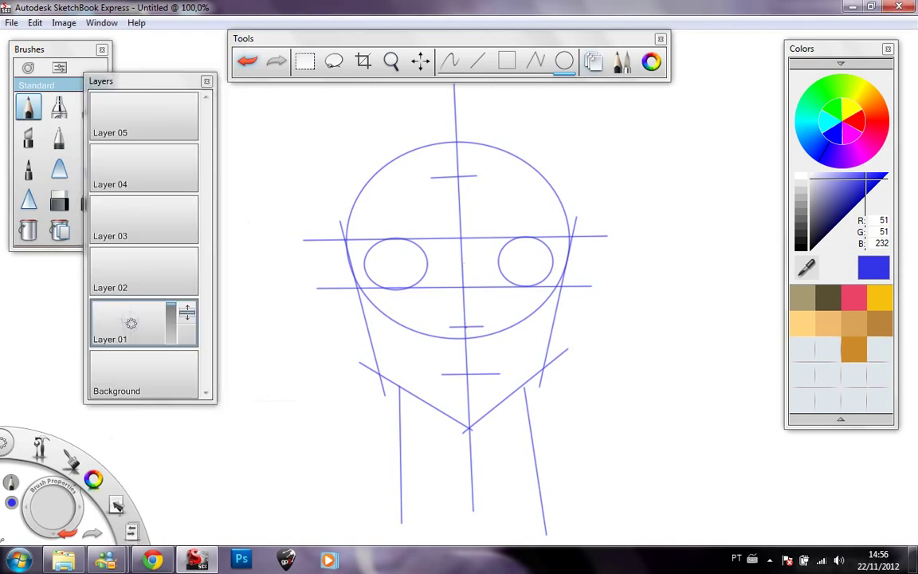
pyautogui.click(132, 272)
pyautogui.click(132, 323)
pyautogui.moveTo(170, 305)
pyautogui.mouseDown()
pyautogui.moveTo(171, 332)
pyautogui.moveTo(132, 323)
pyautogui.mouseUp()
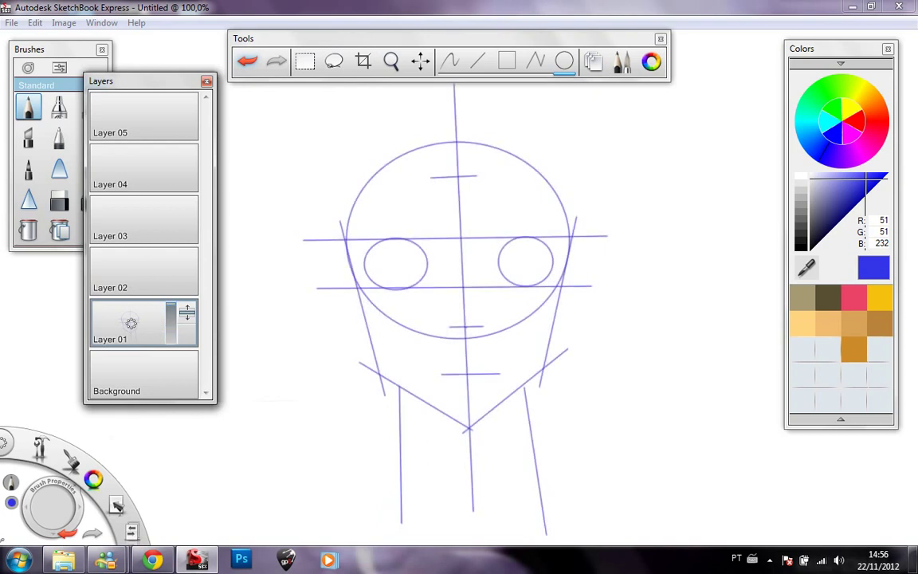
# Step: Sketch an ear freehand on each side of the head, between eye and nose level
pyautogui.click(450, 61)
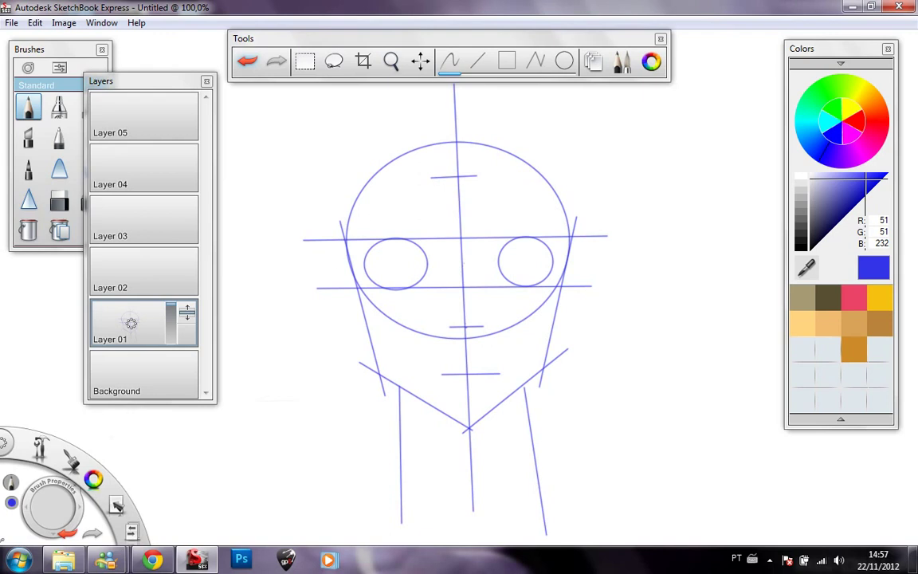
pyautogui.moveTo(349, 268)
pyautogui.mouseDown()
pyautogui.moveTo(343, 295)
pyautogui.moveTo(370, 334)
pyautogui.mouseUp()
pyautogui.moveTo(570, 263)
pyautogui.mouseDown()
pyautogui.moveTo(573, 319)
pyautogui.moveTo(556, 330)
pyautogui.moveTo(569, 262)
pyautogui.moveTo(583, 289)
pyautogui.mouseUp()
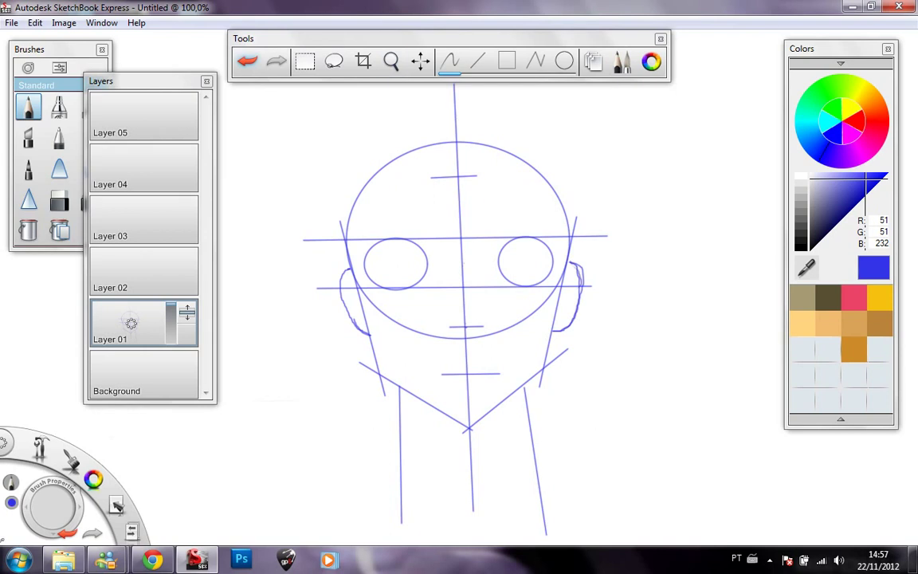
# Step: Zoom out to about 64.5% to show the whole canvas and return to the pencil
pyautogui.press('space')
pyautogui.moveTo(433, 222); pyautogui.dragTo(363, 218)
pyautogui.moveTo(439, 257); pyautogui.dragTo(432, 302)
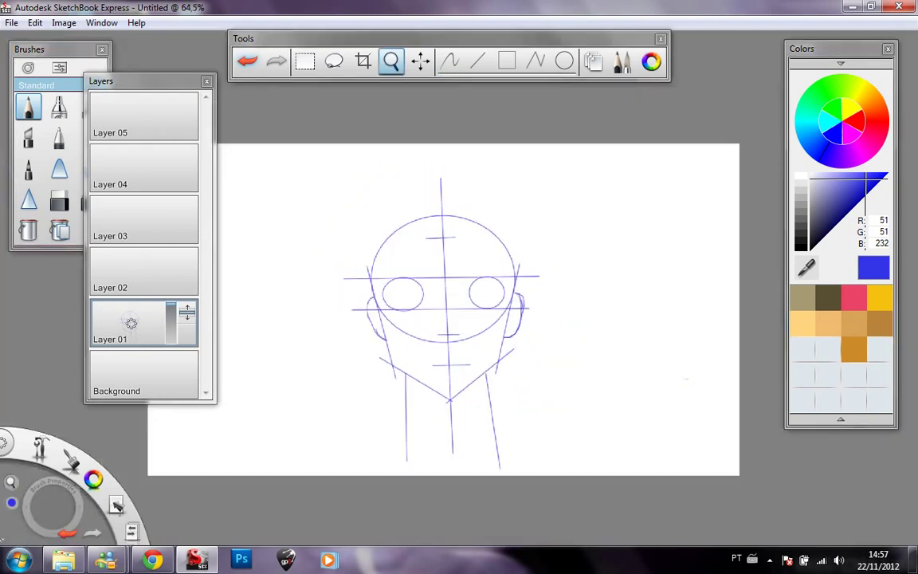
pyautogui.press('b')
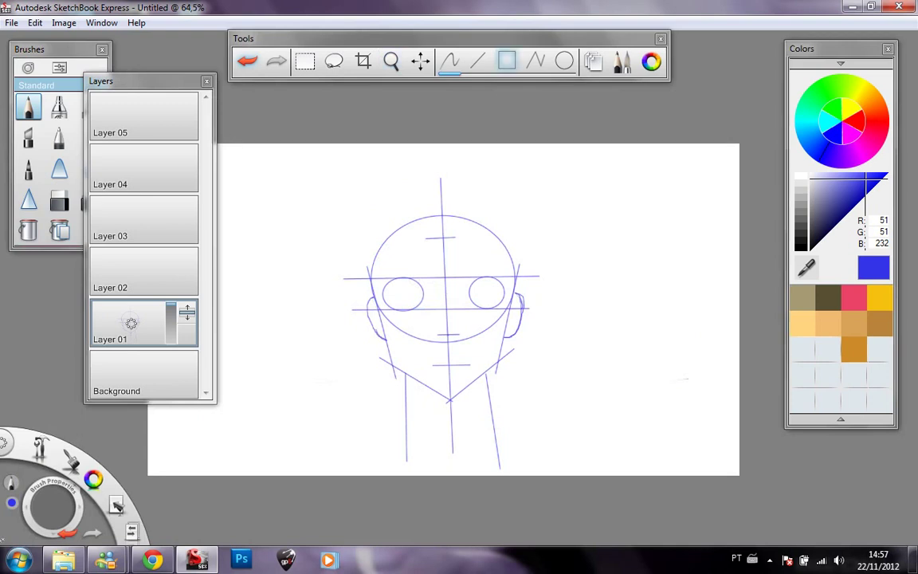
pyautogui.click(507, 62)
pyautogui.moveTo(301, 159)
pyautogui.mouseDown()
pyautogui.moveTo(524, 360)
pyautogui.moveTo(582, 472)
pyautogui.mouseUp()
pyautogui.hotkey('ctrl', 'z')
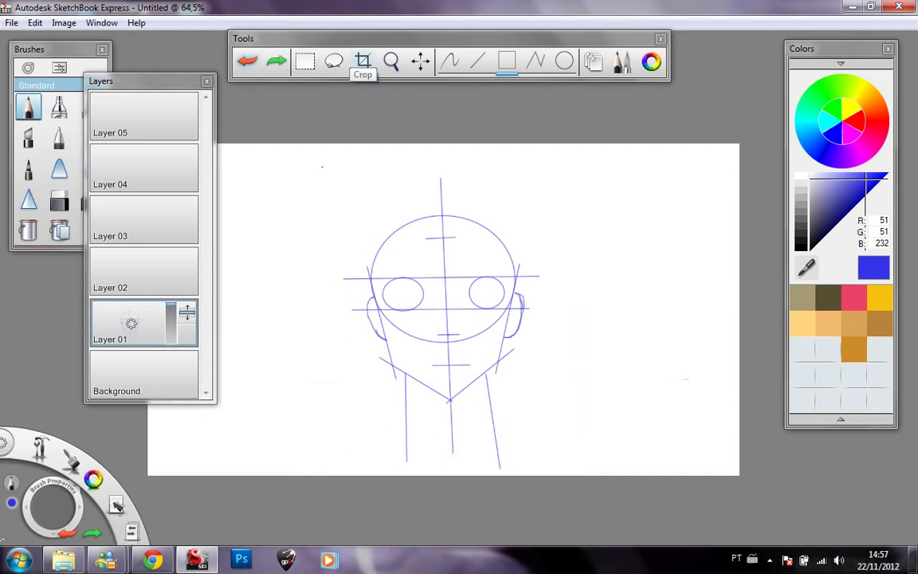
# Step: Lasso the whole head sketch, scale it down to leave room around it, and release the selection
pyautogui.click(334, 62)
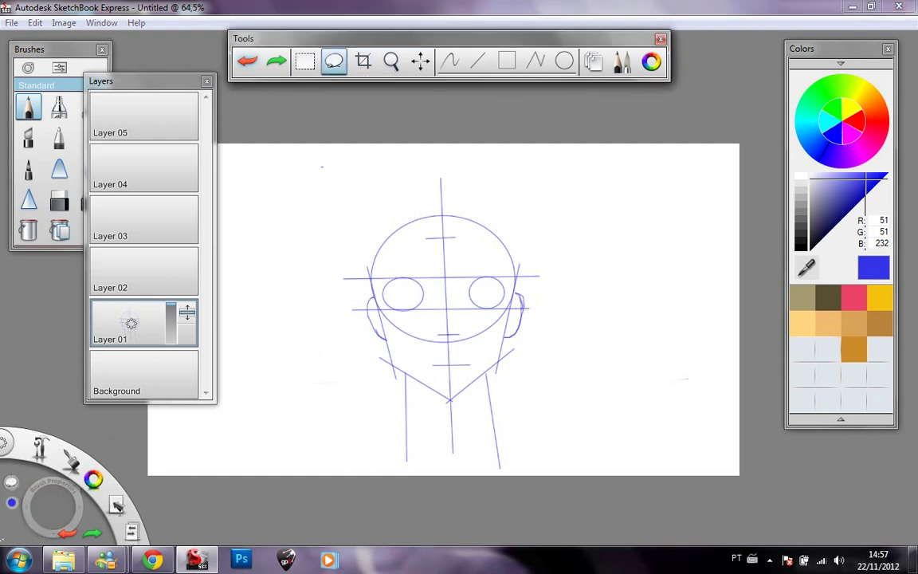
pyautogui.moveTo(438, 164)
pyautogui.mouseDown()
pyautogui.moveTo(288, 279)
pyautogui.moveTo(306, 396)
pyautogui.moveTo(604, 416)
pyautogui.moveTo(628, 276)
pyautogui.moveTo(575, 193)
pyautogui.mouseUp()
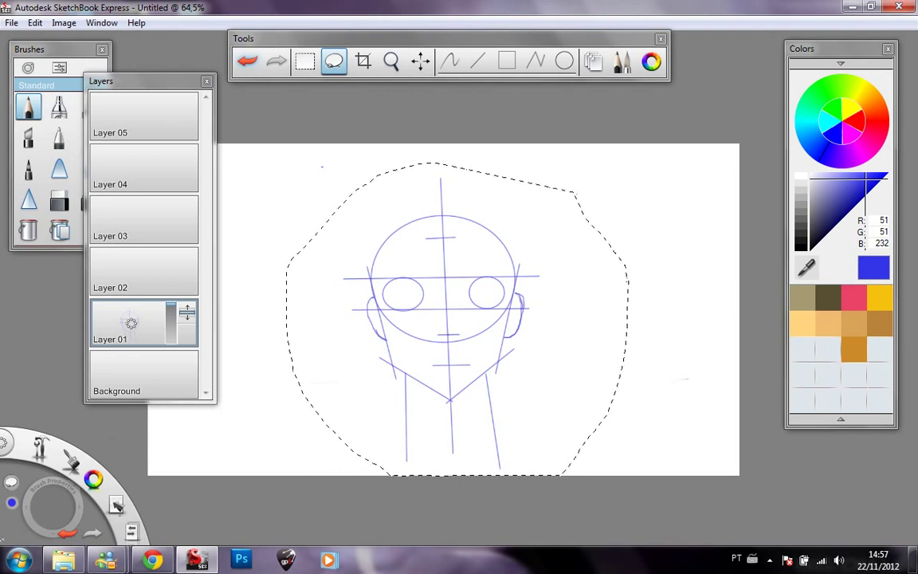
pyautogui.press('v')
pyautogui.moveTo(474, 296); pyautogui.dragTo(445, 313)
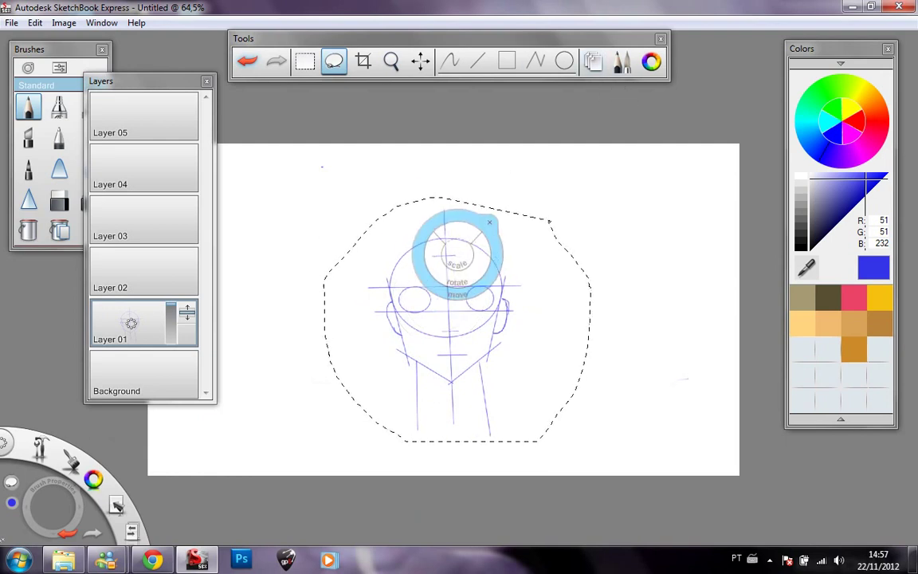
pyautogui.click(490, 222)
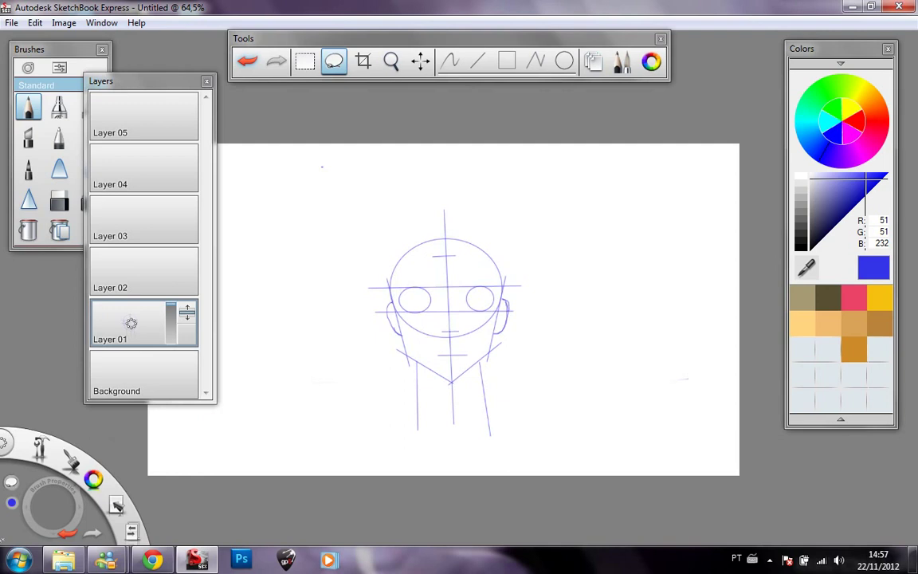
# Step: Sketch the outer hair outline freehand over the top of the head, down both sides and behind the jaw
pyautogui.click(451, 62)
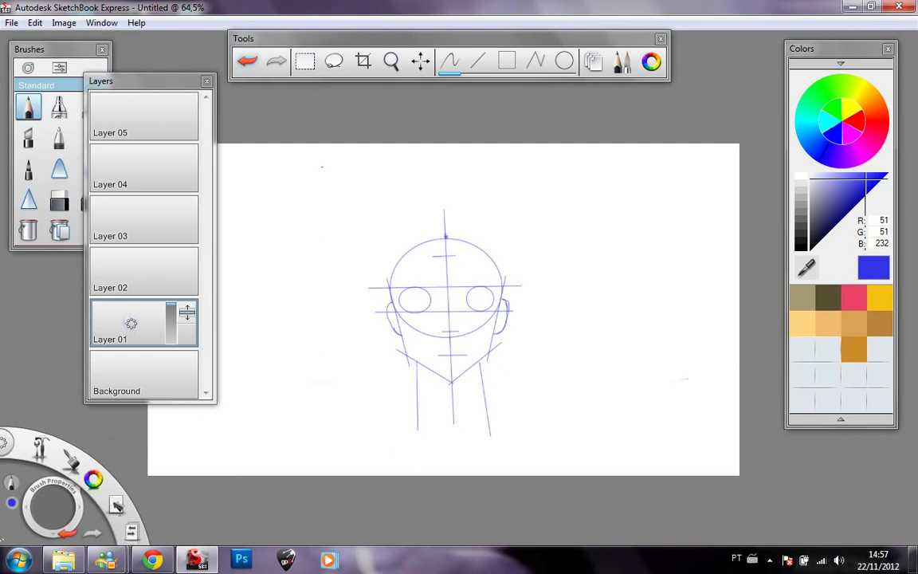
pyautogui.moveTo(489, 213)
pyautogui.mouseDown()
pyautogui.moveTo(495, 223)
pyautogui.moveTo(440, 199)
pyautogui.moveTo(404, 204)
pyautogui.moveTo(370, 259)
pyautogui.moveTo(363, 306)
pyautogui.mouseUp()
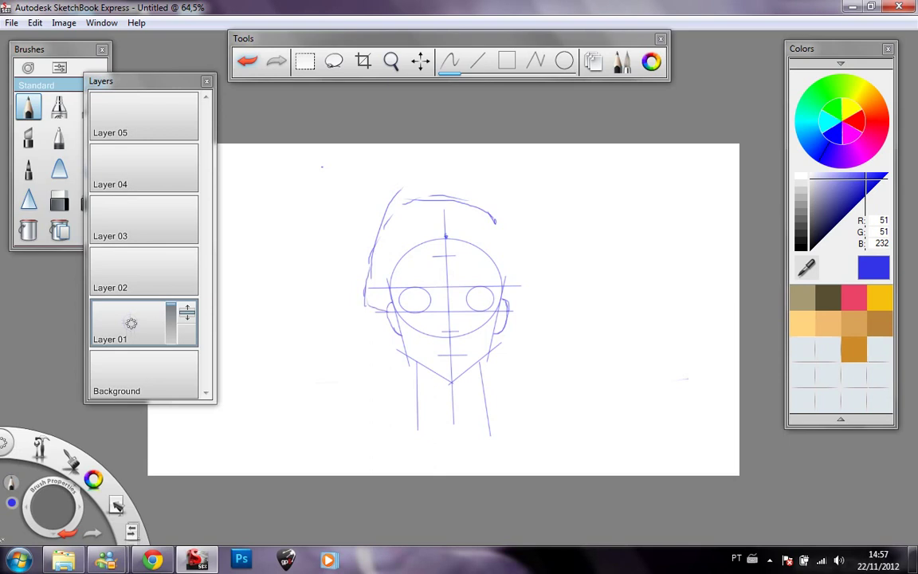
pyautogui.moveTo(501, 226)
pyautogui.mouseDown()
pyautogui.moveTo(508, 236)
pyautogui.moveTo(495, 233)
pyautogui.moveTo(514, 249)
pyautogui.moveTo(507, 324)
pyautogui.mouseUp()
pyautogui.moveTo(518, 266); pyautogui.dragTo(479, 397)
pyautogui.moveTo(492, 370); pyautogui.dragTo(478, 387)
pyautogui.moveTo(397, 350); pyautogui.dragTo(416, 385)
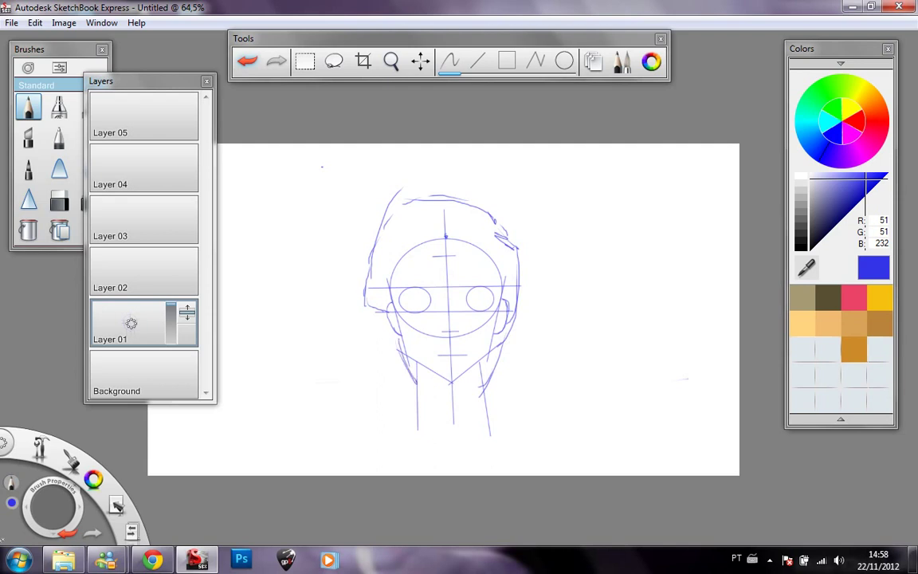
# Step: Sketch the fringe sweeping across the forehead above the eyes and the hair edges at the temples
pyautogui.moveTo(487, 256); pyautogui.dragTo(463, 277)
pyautogui.moveTo(392, 287)
pyautogui.mouseDown()
pyautogui.moveTo(455, 277)
pyautogui.moveTo(387, 282)
pyautogui.mouseUp()
pyautogui.moveTo(400, 257); pyautogui.dragTo(390, 269)
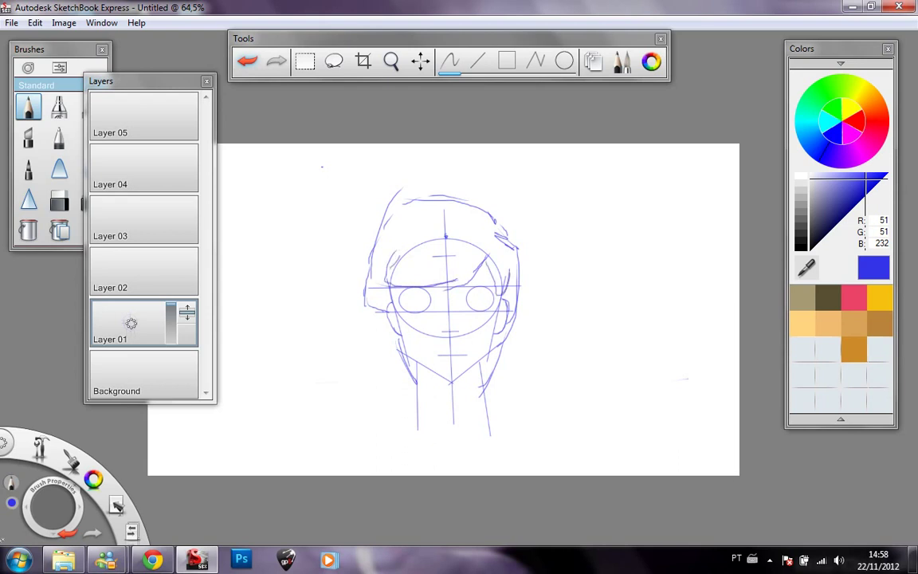
# Step: Lower Layer 01's opacity to about half and make Layer 02 the active layer
pyautogui.moveTo(170, 304); pyautogui.dragTo(170, 323)
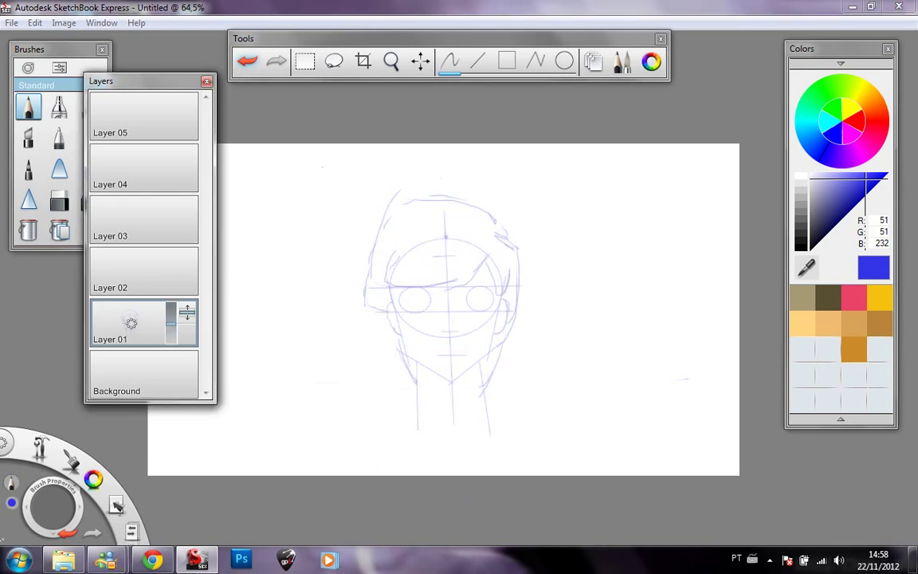
pyautogui.click(131, 272)
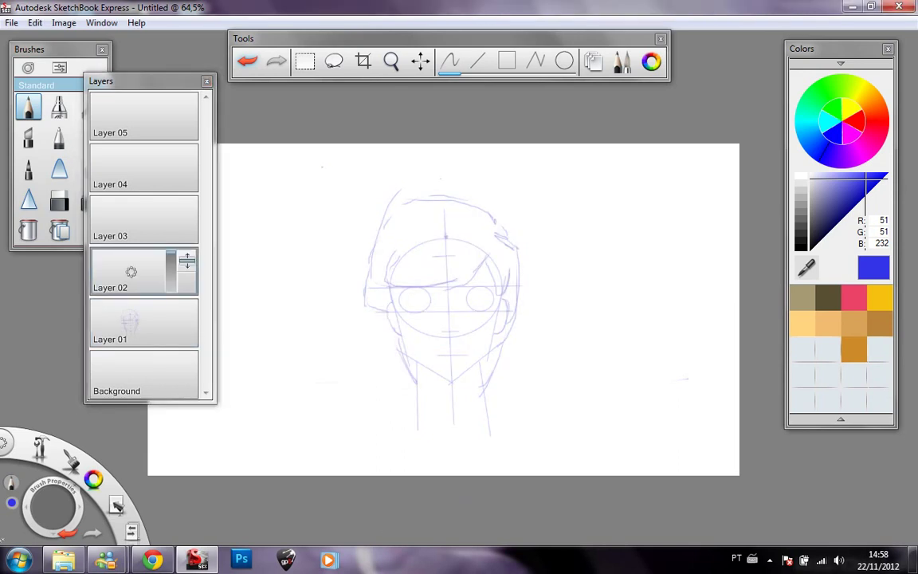
# Step: Set the drawing colour to black (RGB 0, 0, 0) and hide the layer list and brush palette
pyautogui.click(801, 246)
pyautogui.click(593, 62)
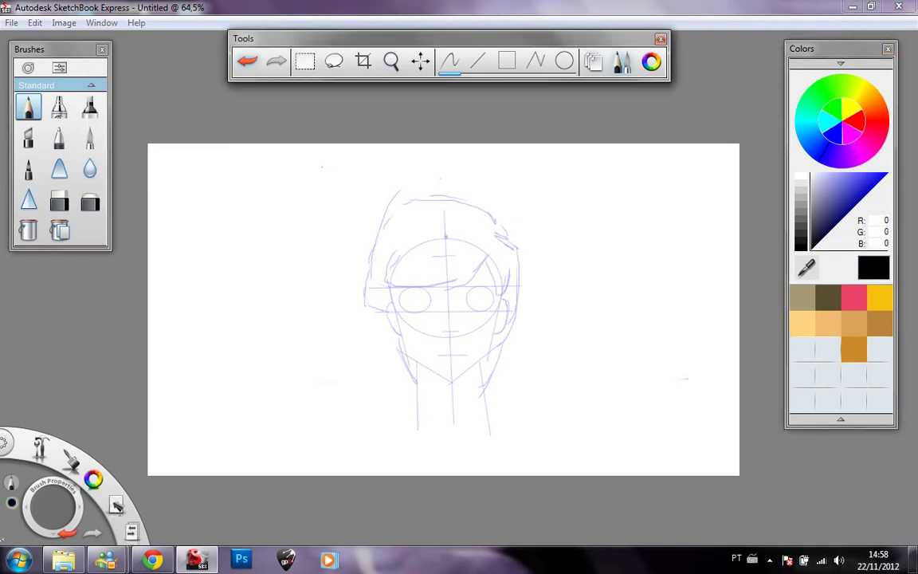
pyautogui.click(622, 63)
# Step: Draw the nose at its guide tick and thick upper eyelid lines over both eye ellipses in black
pyautogui.press('space')
pyautogui.moveTo(403, 273); pyautogui.dragTo(478, 258)
pyautogui.moveTo(414, 231); pyautogui.dragTo(461, 257)
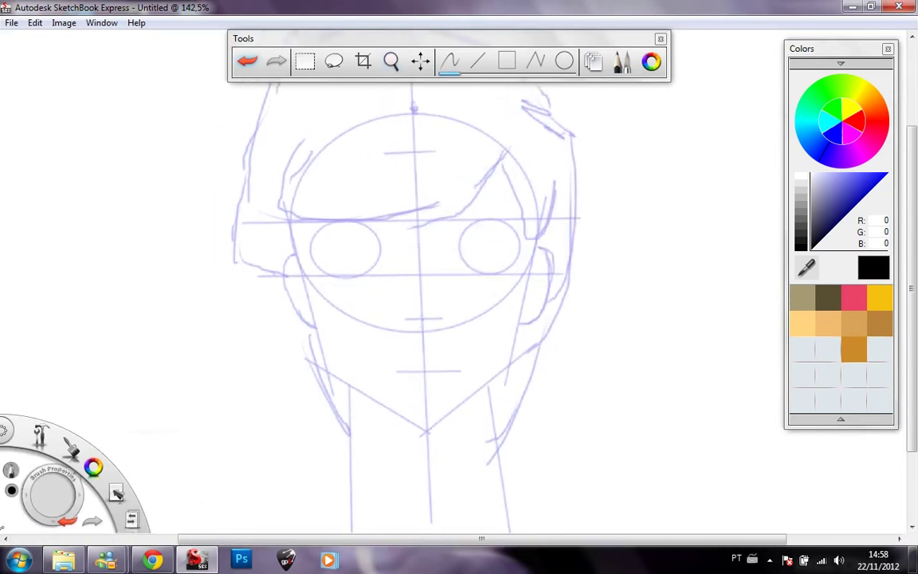
pyautogui.moveTo(414, 322)
pyautogui.mouseDown()
pyautogui.moveTo(419, 336)
pyautogui.moveTo(418, 295)
pyautogui.moveTo(414, 319)
pyautogui.moveTo(423, 336)
pyautogui.moveTo(431, 326)
pyautogui.moveTo(428, 333)
pyautogui.mouseUp()
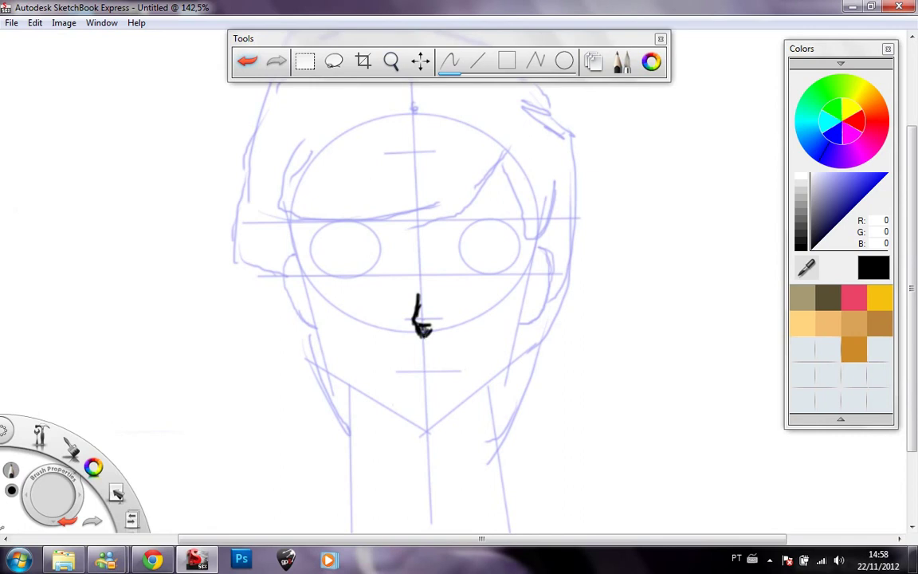
pyautogui.moveTo(368, 222)
pyautogui.mouseDown()
pyautogui.moveTo(382, 231)
pyautogui.moveTo(371, 224)
pyautogui.moveTo(314, 235)
pyautogui.moveTo(366, 219)
pyautogui.moveTo(311, 235)
pyautogui.moveTo(304, 247)
pyautogui.moveTo(322, 229)
pyautogui.mouseUp()
pyautogui.moveTo(453, 226)
pyautogui.mouseDown()
pyautogui.moveTo(476, 219)
pyautogui.moveTo(526, 237)
pyautogui.moveTo(523, 247)
pyautogui.mouseUp()
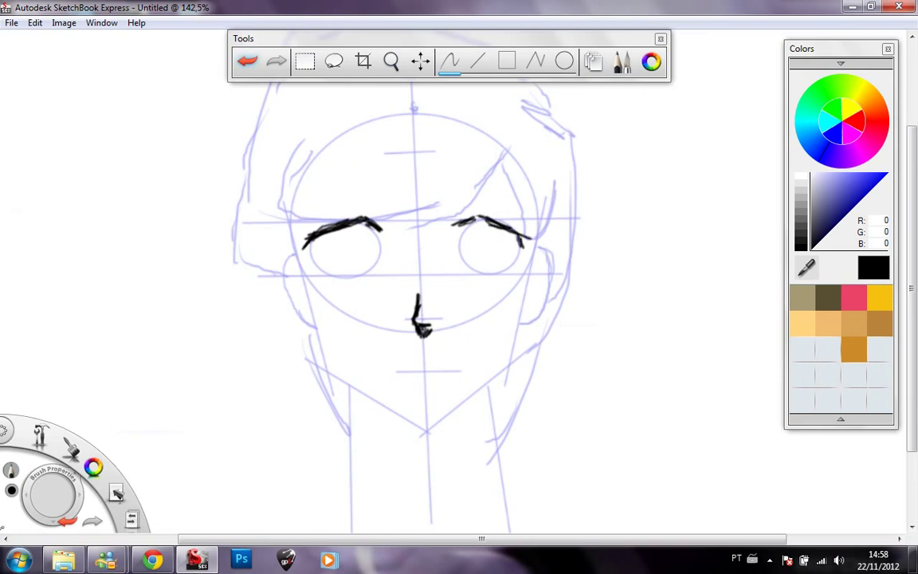
# Step: Draw the left-hand eye's iris, shade its pupil and upper part with short strokes, and add the lower lash line
pyautogui.moveTo(316, 242)
pyautogui.mouseDown()
pyautogui.moveTo(339, 268)
pyautogui.moveTo(319, 245)
pyautogui.mouseUp()
pyautogui.moveTo(369, 227)
pyautogui.mouseDown()
pyautogui.moveTo(360, 268)
pyautogui.moveTo(326, 264)
pyautogui.moveTo(318, 243)
pyautogui.moveTo(353, 271)
pyautogui.moveTo(351, 246)
pyautogui.moveTo(365, 251)
pyautogui.moveTo(342, 254)
pyautogui.mouseUp()
pyautogui.moveTo(343, 254); pyautogui.dragTo(333, 249)
pyautogui.moveTo(335, 236); pyautogui.dragTo(341, 254)
pyautogui.moveTo(343, 239); pyautogui.dragTo(348, 255)
pyautogui.moveTo(341, 240)
pyautogui.mouseDown()
pyautogui.moveTo(349, 252)
pyautogui.moveTo(339, 250)
pyautogui.mouseUp()
pyautogui.moveTo(337, 233); pyautogui.dragTo(337, 239)
pyautogui.moveTo(333, 232); pyautogui.dragTo(320, 248)
pyautogui.moveTo(323, 237); pyautogui.dragTo(321, 257)
pyautogui.moveTo(327, 237)
pyautogui.mouseDown()
pyautogui.moveTo(325, 260)
pyautogui.moveTo(346, 247)
pyautogui.moveTo(354, 252)
pyautogui.mouseUp()
pyautogui.moveTo(355, 250); pyautogui.dragTo(358, 257)
pyautogui.moveTo(363, 255); pyautogui.dragTo(362, 278)
pyautogui.moveTo(339, 277); pyautogui.dragTo(357, 276)
pyautogui.moveTo(330, 274)
pyautogui.mouseDown()
pyautogui.moveTo(355, 276)
pyautogui.moveTo(331, 273)
pyautogui.mouseUp()
pyautogui.moveTo(330, 272); pyautogui.dragTo(341, 274)
# Step: Outline the right-hand eye's iris with its lower lash line, and draw the mouth with a short line beneath it
pyautogui.moveTo(472, 221)
pyautogui.mouseDown()
pyautogui.moveTo(473, 246)
pyautogui.moveTo(501, 273)
pyautogui.moveTo(511, 231)
pyautogui.moveTo(492, 274)
pyautogui.moveTo(513, 273)
pyautogui.moveTo(490, 274)
pyautogui.moveTo(520, 276)
pyautogui.mouseUp()
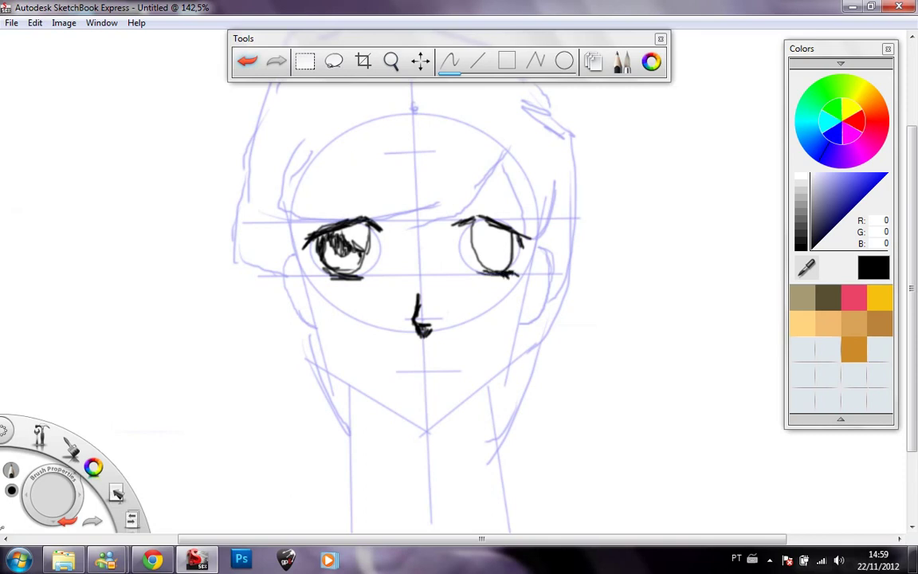
pyautogui.moveTo(409, 369)
pyautogui.mouseDown()
pyautogui.moveTo(442, 369)
pyautogui.moveTo(409, 370)
pyautogui.moveTo(435, 380)
pyautogui.mouseUp()
# Step: Shade the right-hand eye's pupil and upper iris, and add a crease line above both upper eyelids
pyautogui.moveTo(497, 230); pyautogui.dragTo(486, 243)
pyautogui.moveTo(486, 244)
pyautogui.mouseDown()
pyautogui.moveTo(475, 251)
pyautogui.moveTo(502, 253)
pyautogui.mouseUp()
pyautogui.moveTo(503, 232); pyautogui.dragTo(500, 254)
pyautogui.moveTo(500, 239)
pyautogui.mouseDown()
pyautogui.moveTo(495, 252)
pyautogui.moveTo(511, 238)
pyautogui.moveTo(510, 254)
pyautogui.moveTo(477, 254)
pyautogui.moveTo(480, 262)
pyautogui.mouseUp()
pyautogui.moveTo(477, 253); pyautogui.dragTo(483, 266)
pyautogui.moveTo(491, 210)
pyautogui.mouseDown()
pyautogui.moveTo(519, 227)
pyautogui.moveTo(511, 220)
pyautogui.mouseUp()
pyautogui.moveTo(303, 231); pyautogui.dragTo(329, 217)
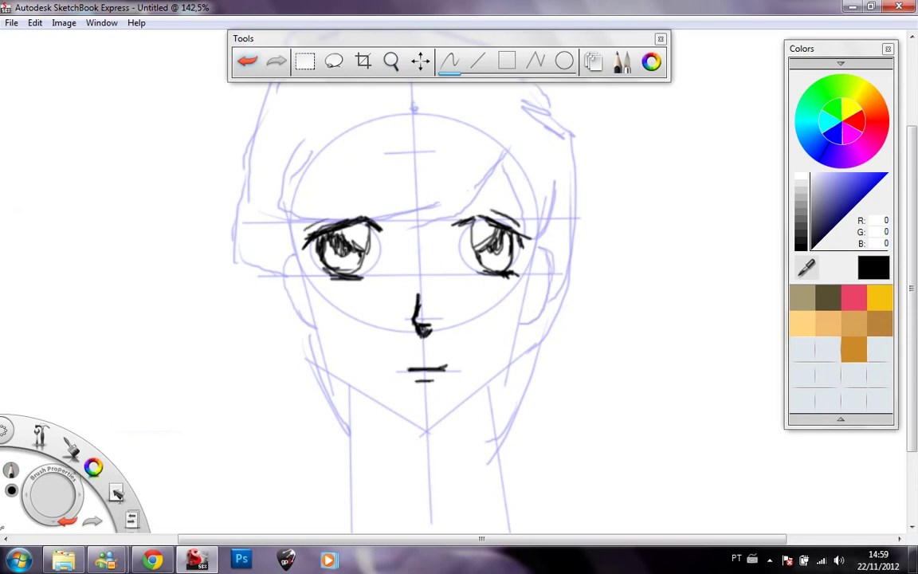
# Step: Draw both eyebrows above the eyes with several overlapping, slightly arched strokes
pyautogui.moveTo(474, 188)
pyautogui.mouseDown()
pyautogui.moveTo(531, 194)
pyautogui.moveTo(526, 188)
pyautogui.mouseUp()
pyautogui.moveTo(454, 189); pyautogui.dragTo(514, 189)
pyautogui.moveTo(518, 189); pyautogui.dragTo(542, 202)
pyautogui.moveTo(483, 187); pyautogui.dragTo(529, 194)
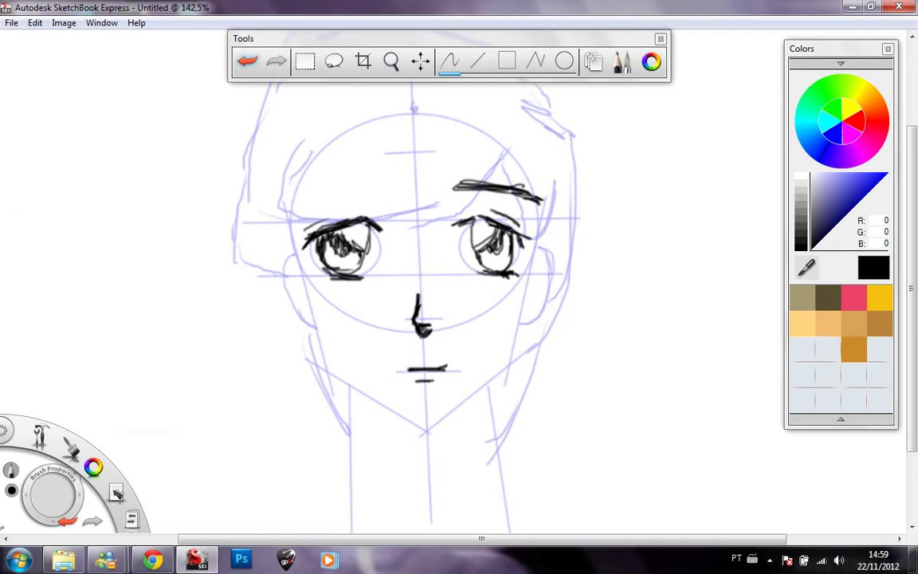
pyautogui.moveTo(316, 193); pyautogui.dragTo(367, 191)
pyautogui.moveTo(288, 212); pyautogui.dragTo(371, 193)
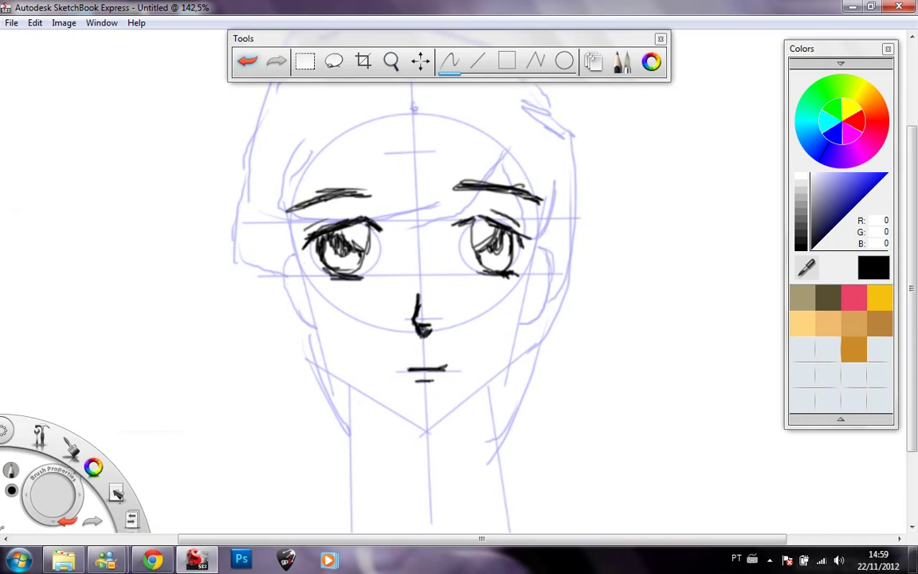
# Step: Outline the face with a curve from each temple to the chin, and draw the two neck lines below the jaw
pyautogui.moveTo(289, 237)
pyautogui.mouseDown()
pyautogui.moveTo(332, 349)
pyautogui.moveTo(377, 390)
pyautogui.moveTo(437, 413)
pyautogui.mouseUp()
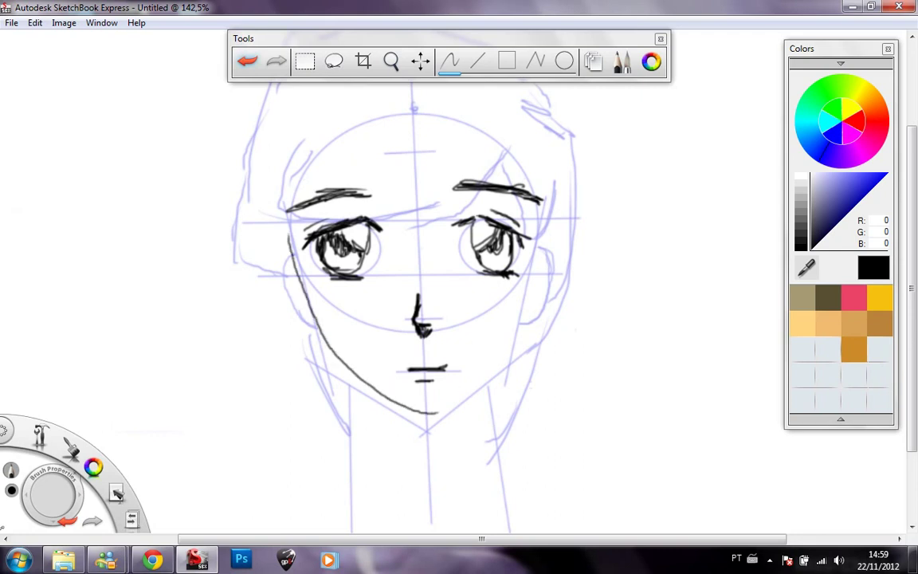
pyautogui.moveTo(541, 238)
pyautogui.mouseDown()
pyautogui.moveTo(513, 343)
pyautogui.moveTo(475, 395)
pyautogui.moveTo(426, 413)
pyautogui.mouseUp()
pyautogui.moveTo(314, 346); pyautogui.dragTo(301, 480)
pyautogui.hotkey('ctrl', 'z')
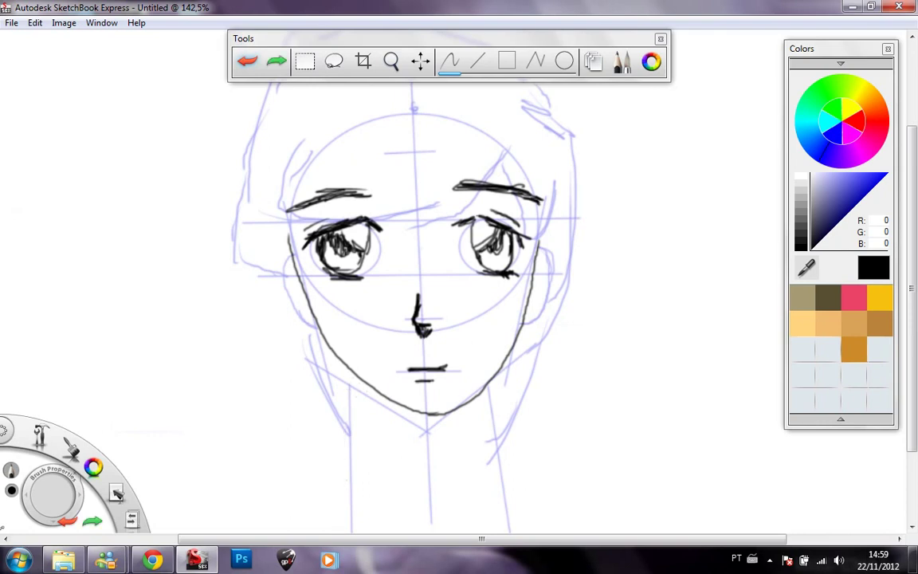
pyautogui.moveTo(349, 369); pyautogui.dragTo(344, 494)
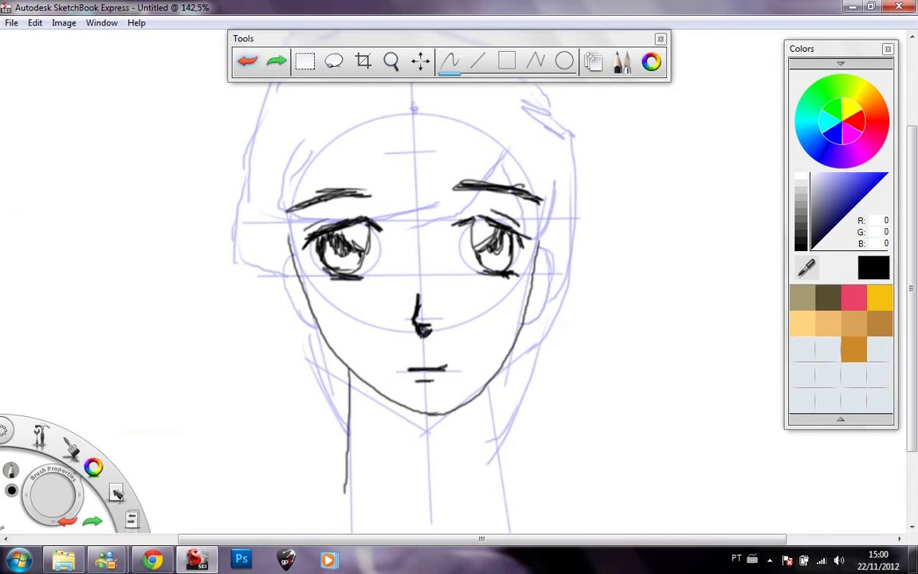
pyautogui.moveTo(487, 389); pyautogui.dragTo(521, 502)
# Step: Draw both ears with their inner contours beside the face, and reinforce the top of the right-hand neck line
pyautogui.press('space')
pyautogui.moveTo(451, 169); pyautogui.dragTo(451, 230)
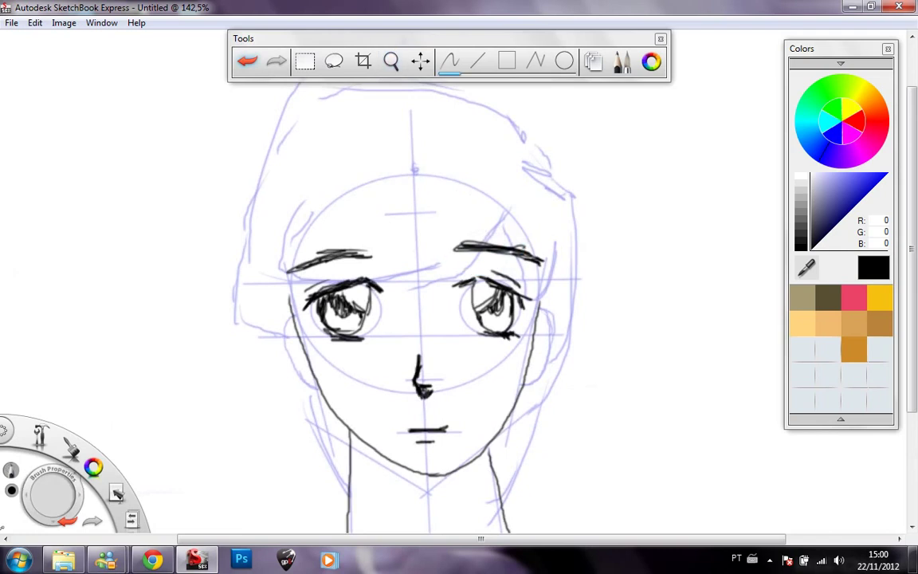
pyautogui.press('space')
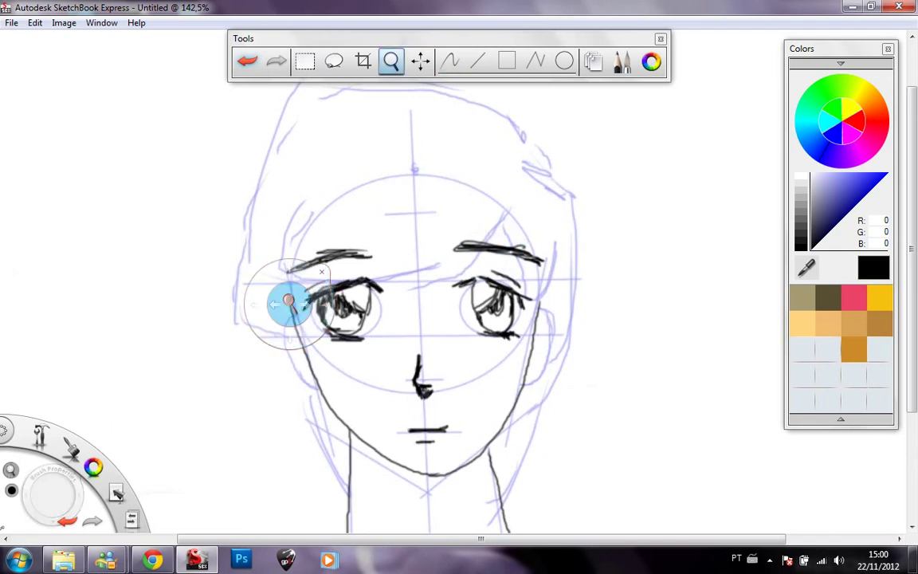
pyautogui.moveTo(293, 314)
pyautogui.mouseDown()
pyautogui.moveTo(280, 329)
pyautogui.moveTo(298, 366)
pyautogui.moveTo(320, 381)
pyautogui.mouseUp()
pyautogui.moveTo(282, 334)
pyautogui.mouseDown()
pyautogui.moveTo(295, 334)
pyautogui.moveTo(308, 356)
pyautogui.mouseUp()
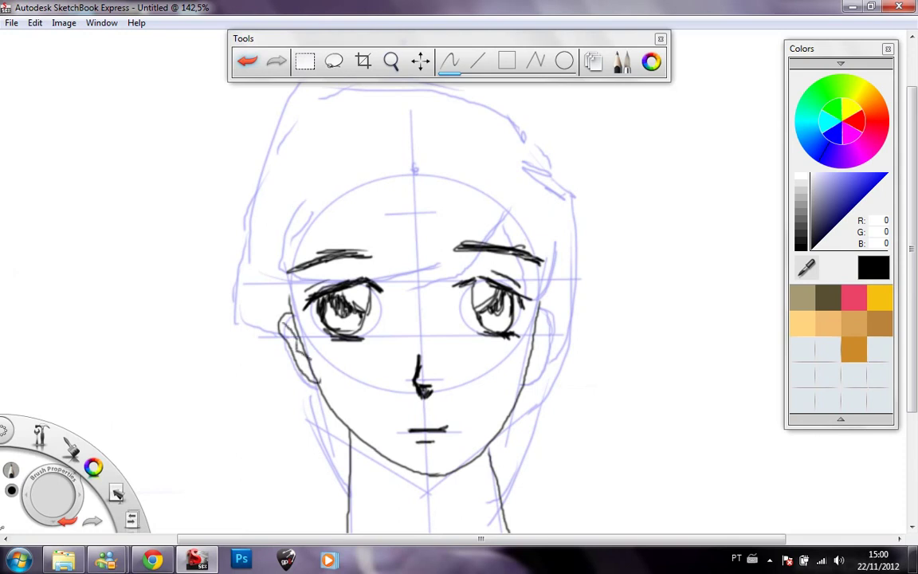
pyautogui.moveTo(549, 352); pyautogui.dragTo(526, 381)
pyautogui.moveTo(554, 308); pyautogui.dragTo(526, 360)
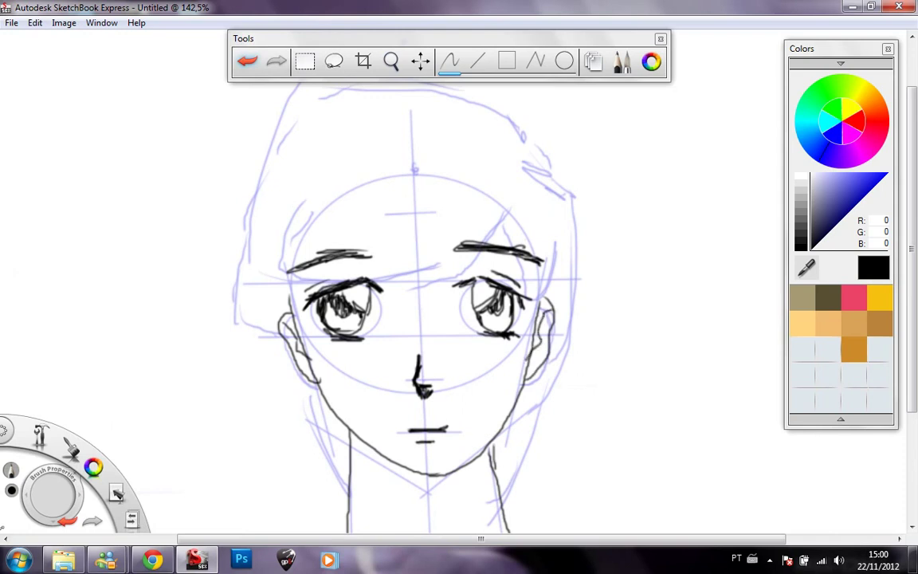
pyautogui.moveTo(490, 443); pyautogui.dragTo(495, 470)
# Step: Erase the left-hand jawline between the ear and the chin, and redraw it with the black pencil
pyautogui.moveTo(369, 420); pyautogui.dragTo(375, 355)
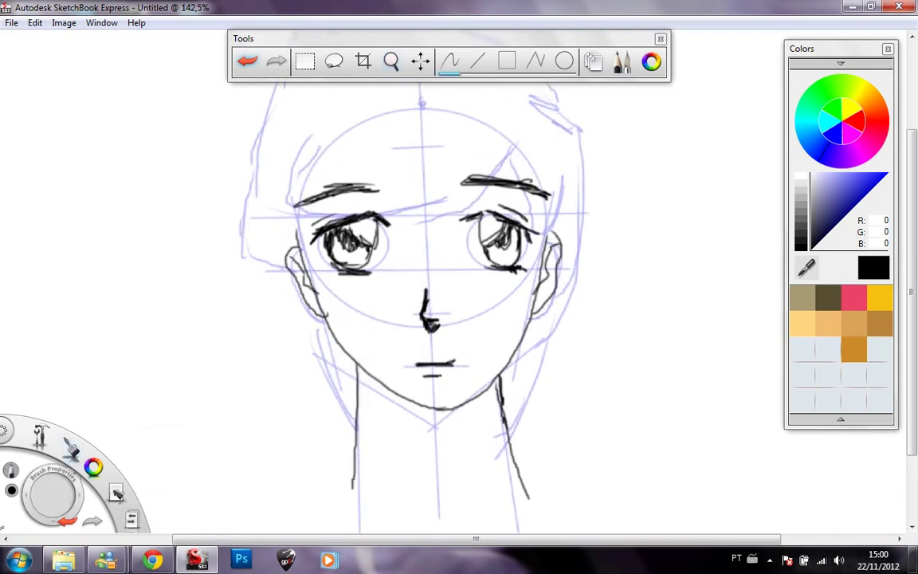
pyautogui.click(622, 61)
pyautogui.click(59, 201)
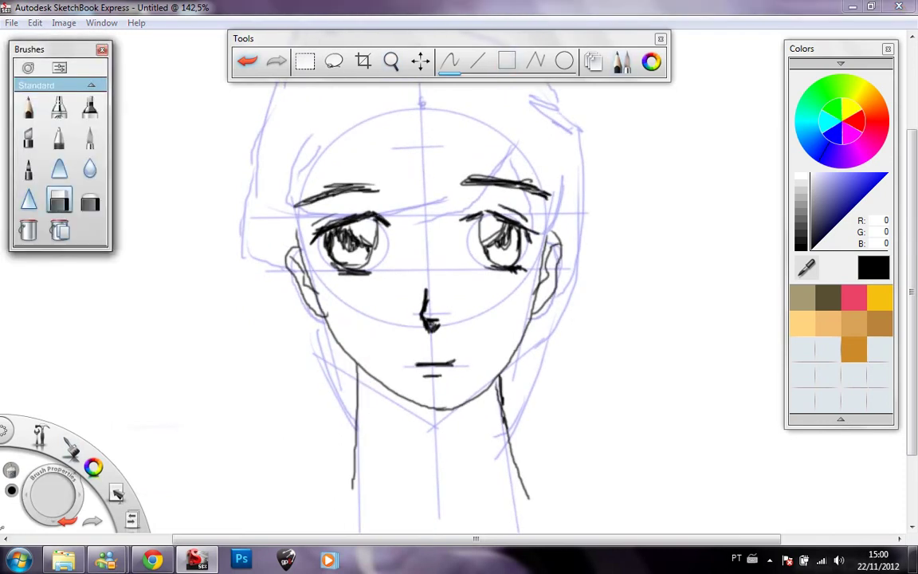
pyautogui.moveTo(53, 494)
pyautogui.mouseDown()
pyautogui.moveTo(16, 478)
pyautogui.moveTo(59, 494)
pyautogui.mouseUp()
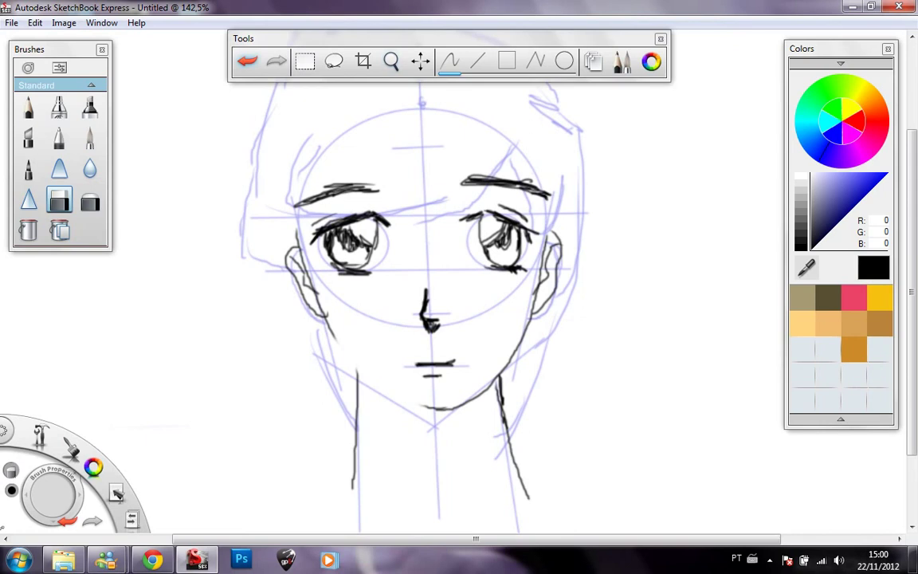
pyautogui.click(28, 106)
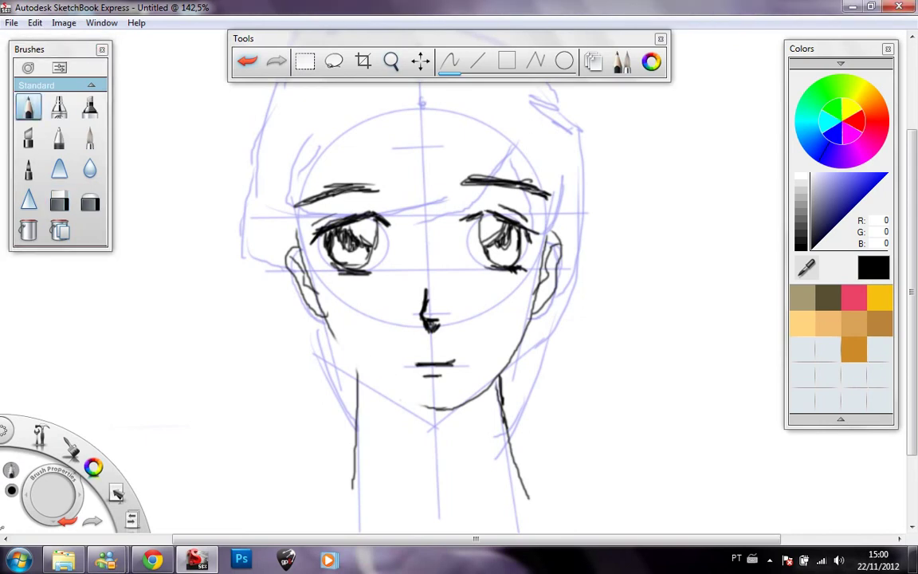
pyautogui.moveTo(299, 301); pyautogui.dragTo(385, 389)
pyautogui.moveTo(410, 401)
pyautogui.mouseDown()
pyautogui.moveTo(431, 409)
pyautogui.moveTo(371, 381)
pyautogui.moveTo(346, 355)
pyautogui.mouseUp()
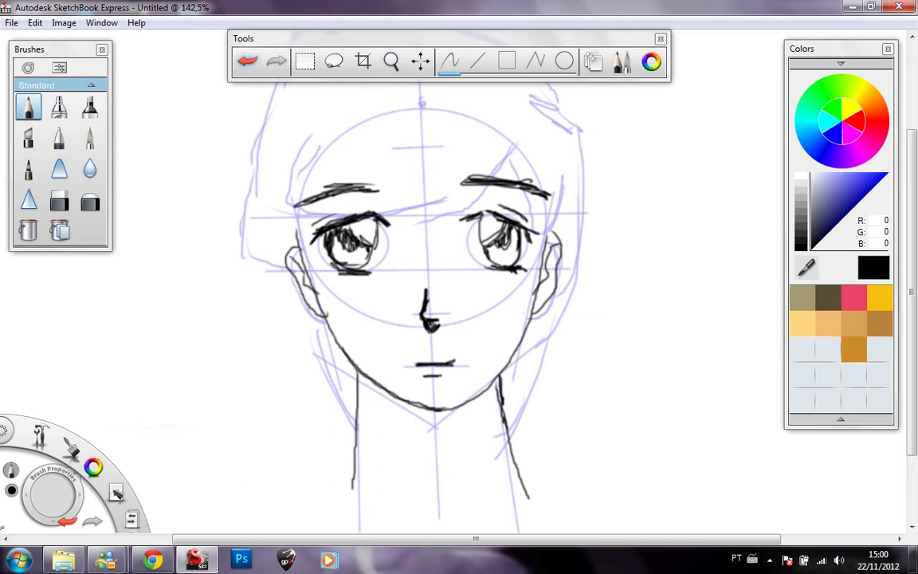
# Step: Draw the fringe as pointed, curved locks across the forehead, including a small lock beside the right-hand temple
pyautogui.press('space')
pyautogui.moveTo(507, 238); pyautogui.dragTo(510, 314)
pyautogui.moveTo(516, 204)
pyautogui.mouseDown()
pyautogui.moveTo(485, 265)
pyautogui.moveTo(443, 296)
pyautogui.moveTo(441, 229)
pyautogui.moveTo(428, 203)
pyautogui.moveTo(446, 262)
pyautogui.moveTo(433, 299)
pyautogui.mouseUp()
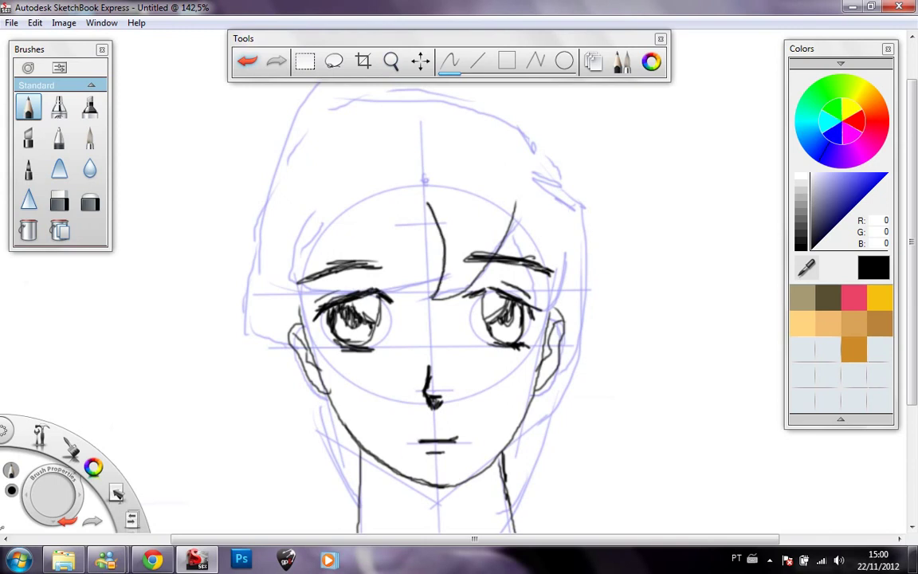
pyautogui.moveTo(434, 234)
pyautogui.mouseDown()
pyautogui.moveTo(398, 272)
pyautogui.moveTo(364, 204)
pyautogui.moveTo(373, 252)
pyautogui.moveTo(365, 289)
pyautogui.mouseUp()
pyautogui.moveTo(369, 218); pyautogui.dragTo(374, 248)
pyautogui.moveTo(368, 215); pyautogui.dragTo(371, 271)
pyautogui.moveTo(373, 238)
pyautogui.mouseDown()
pyautogui.moveTo(324, 294)
pyautogui.moveTo(283, 294)
pyautogui.mouseUp()
pyautogui.moveTo(282, 294); pyautogui.dragTo(335, 285)
pyautogui.moveTo(335, 285); pyautogui.dragTo(283, 295)
pyautogui.moveTo(307, 222)
pyautogui.mouseDown()
pyautogui.moveTo(279, 288)
pyautogui.moveTo(305, 238)
pyautogui.moveTo(288, 279)
pyautogui.moveTo(343, 246)
pyautogui.moveTo(295, 289)
pyautogui.mouseUp()
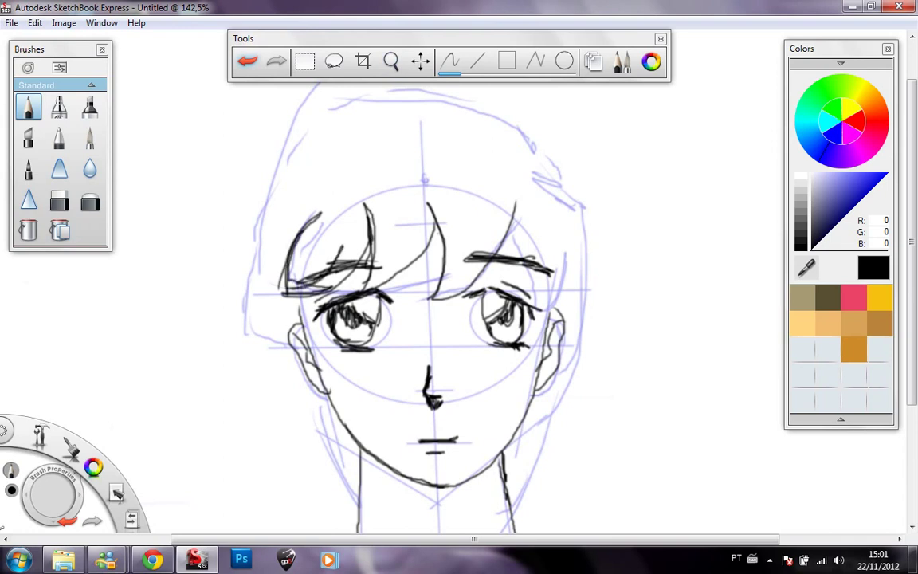
pyautogui.moveTo(566, 253); pyautogui.dragTo(548, 312)
# Step: Outline the top of the hair with a pointed tuft, and continue the left-hand side down to the ear
pyautogui.press('space')
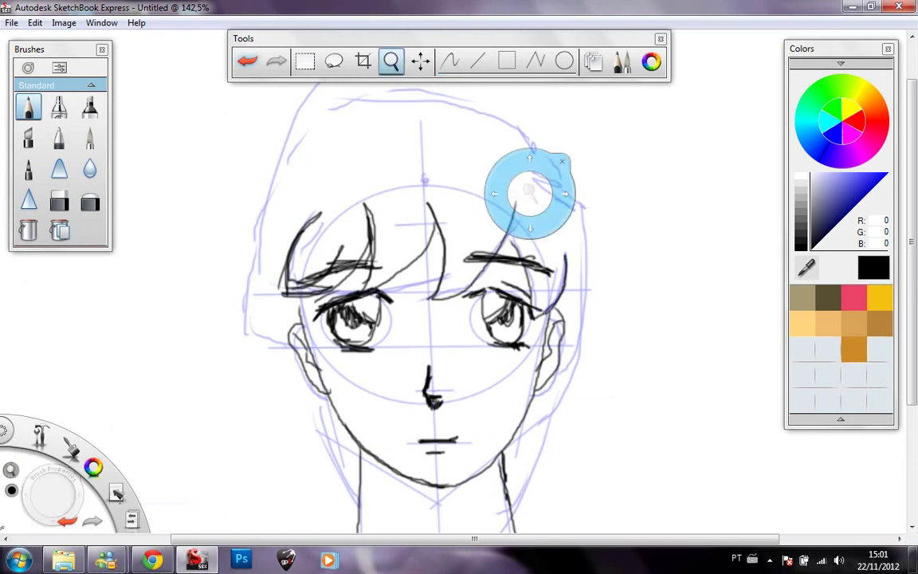
pyautogui.moveTo(530, 193)
pyautogui.mouseDown()
pyautogui.moveTo(568, 265)
pyautogui.moveTo(547, 166)
pyautogui.moveTo(519, 150)
pyautogui.moveTo(499, 155)
pyautogui.moveTo(520, 185)
pyautogui.moveTo(436, 148)
pyautogui.moveTo(378, 159)
pyautogui.moveTo(329, 194)
pyautogui.moveTo(369, 184)
pyautogui.moveTo(315, 209)
pyautogui.moveTo(274, 314)
pyautogui.moveTo(297, 235)
pyautogui.moveTo(371, 188)
pyautogui.mouseUp()
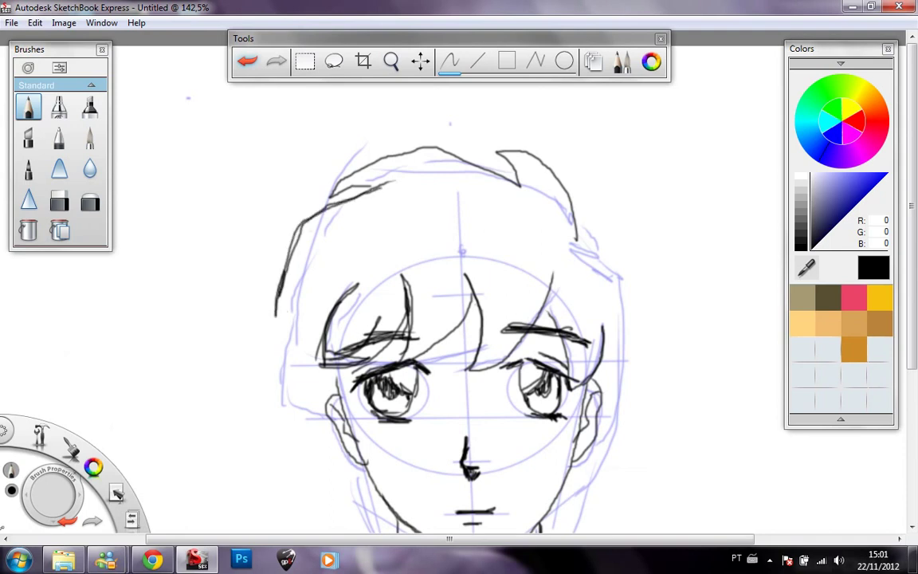
pyautogui.moveTo(277, 312)
pyautogui.mouseDown()
pyautogui.moveTo(319, 287)
pyautogui.moveTo(303, 381)
pyautogui.moveTo(325, 434)
pyautogui.moveTo(320, 399)
pyautogui.moveTo(334, 376)
pyautogui.moveTo(319, 415)
pyautogui.mouseUp()
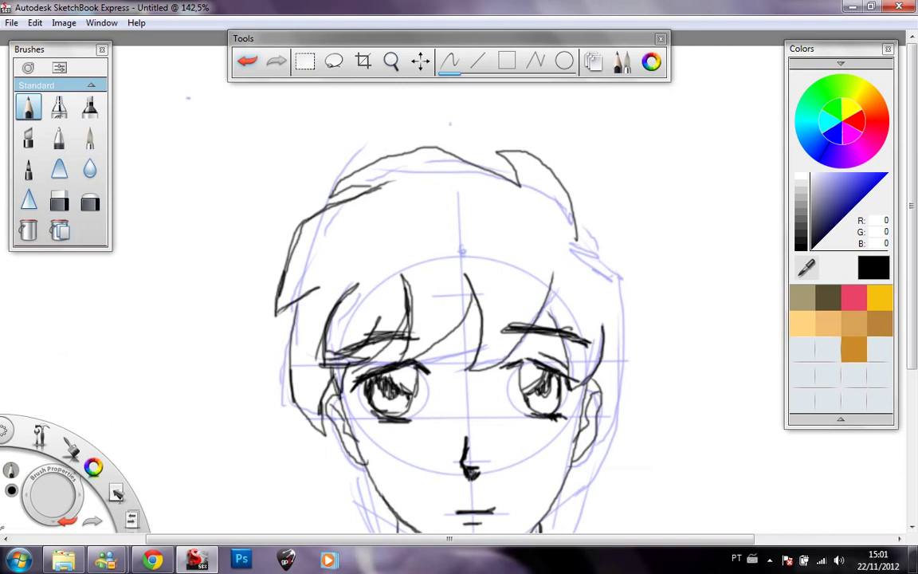
# Step: Outline the right-hand side of the hair down to the neck, and add the hair line behind the left-hand jaw
pyautogui.press('space')
pyautogui.moveTo(349, 458); pyautogui.dragTo(319, 307)
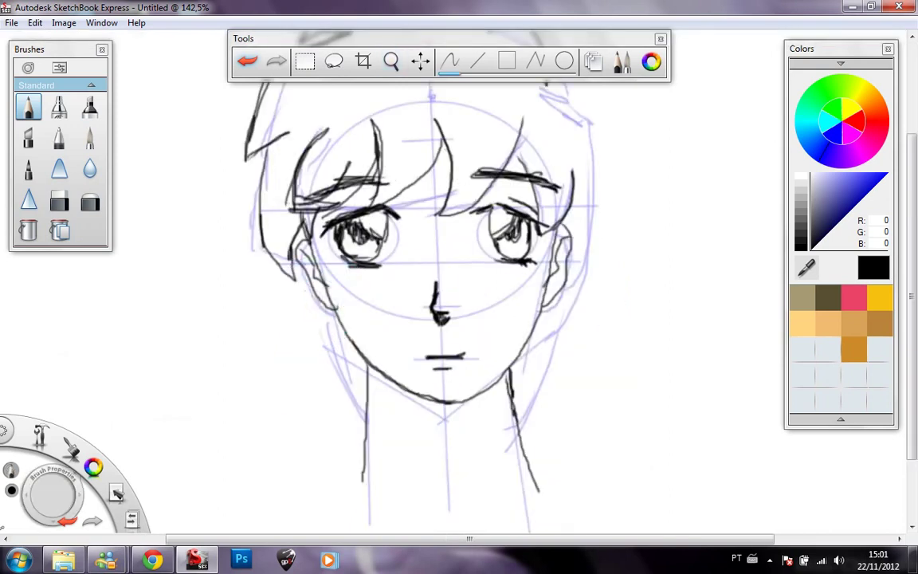
pyautogui.press('space')
pyautogui.moveTo(424, 300); pyautogui.dragTo(328, 350)
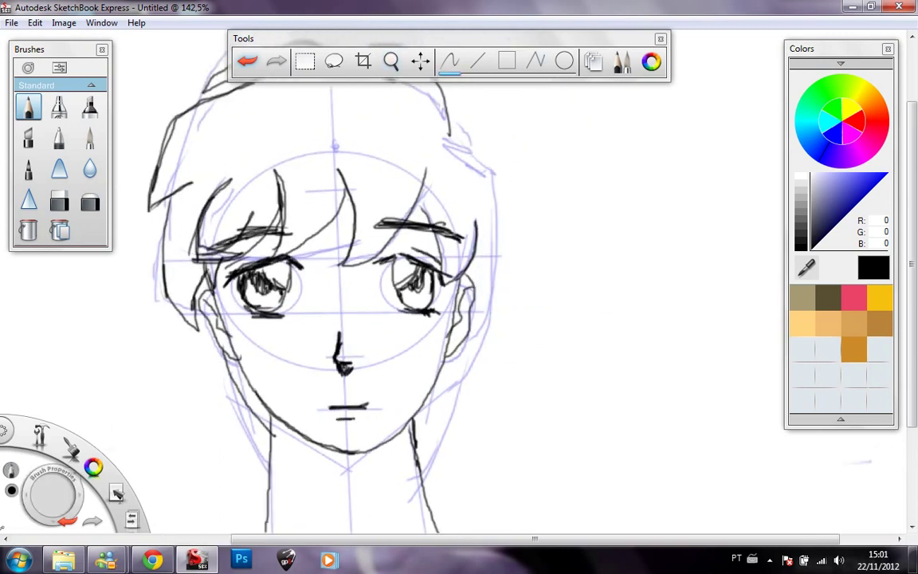
pyautogui.moveTo(444, 130)
pyautogui.mouseDown()
pyautogui.moveTo(488, 162)
pyautogui.moveTo(510, 247)
pyautogui.moveTo(491, 215)
pyautogui.moveTo(497, 302)
pyautogui.moveTo(428, 440)
pyautogui.mouseUp()
pyautogui.press('space')
pyautogui.moveTo(362, 365)
pyautogui.mouseDown()
pyautogui.moveTo(436, 355)
pyautogui.moveTo(402, 378)
pyautogui.mouseUp()
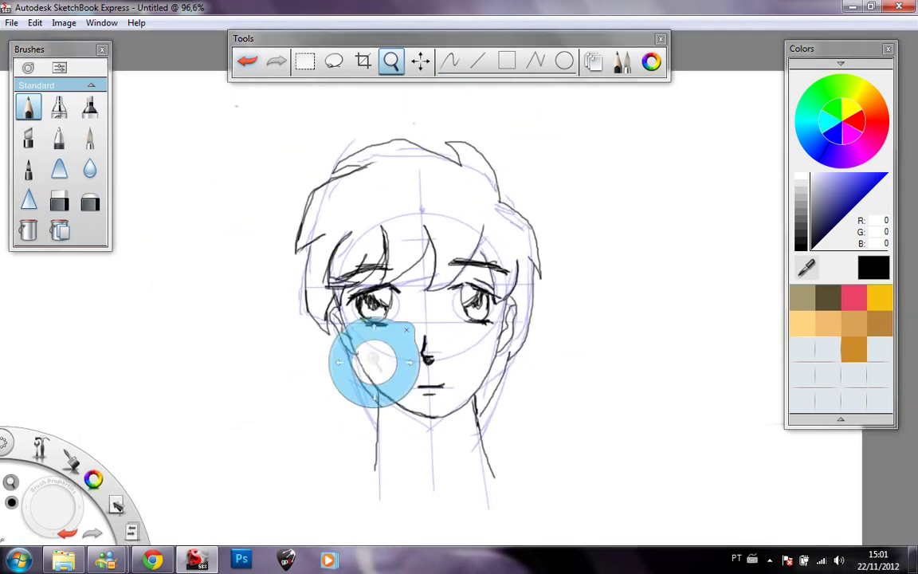
pyautogui.moveTo(373, 320); pyautogui.dragTo(401, 338)
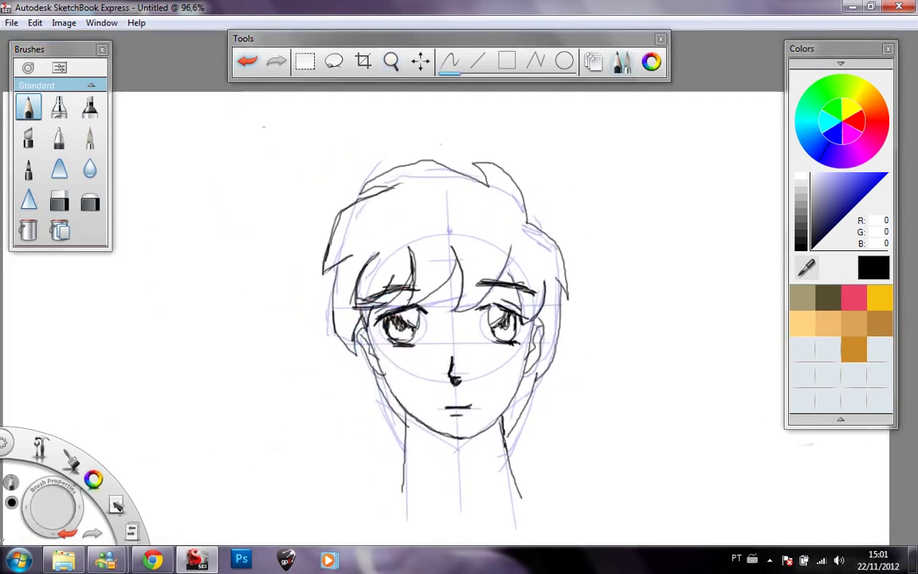
# Step: Hide the blue construction sketch by lowering Layer 01's opacity to the minimum, and make Layer 02 active again
pyautogui.click(594, 62)
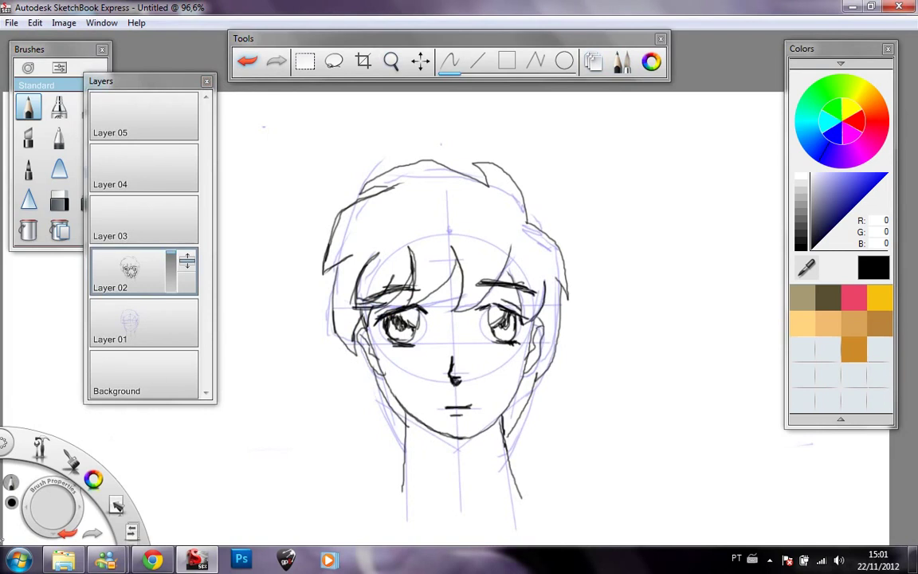
pyautogui.click(131, 322)
pyautogui.moveTo(171, 324); pyautogui.dragTo(171, 343)
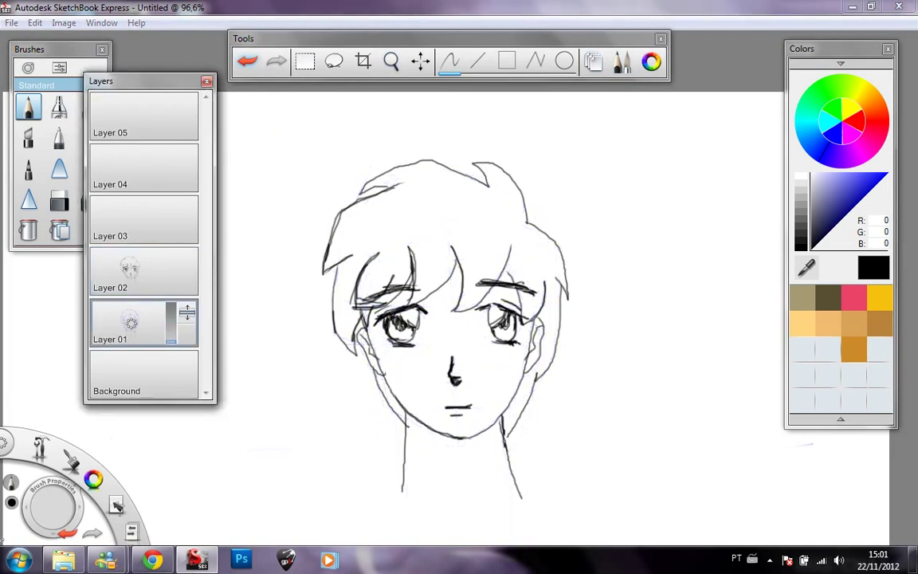
pyautogui.click(130, 271)
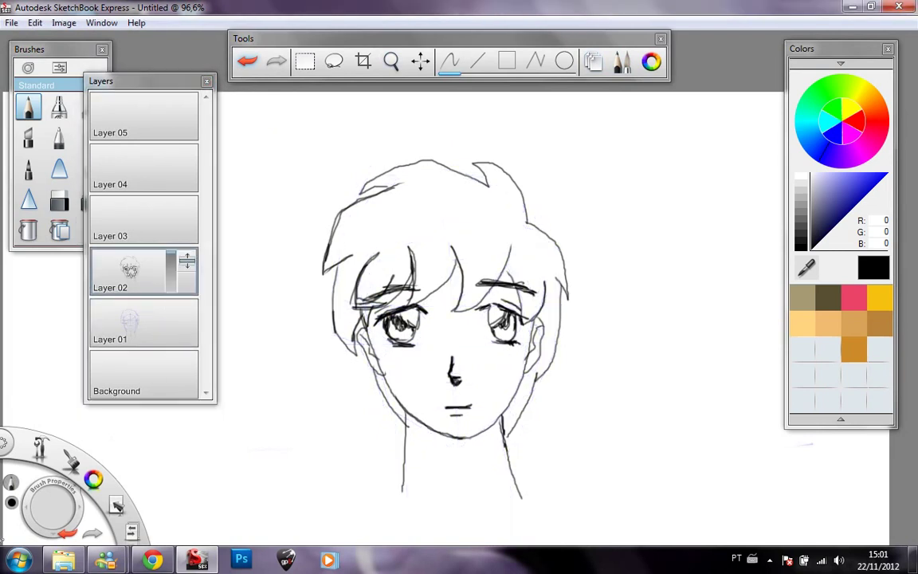
# Step: Enlarge the view of the inked head, and close the Layers and Brushes palettes
pyautogui.press('space')
pyautogui.moveTo(382, 377)
pyautogui.mouseDown()
pyautogui.moveTo(470, 396)
pyautogui.moveTo(416, 385)
pyautogui.moveTo(421, 357)
pyautogui.moveTo(351, 300)
pyautogui.moveTo(328, 353)
pyautogui.mouseUp()
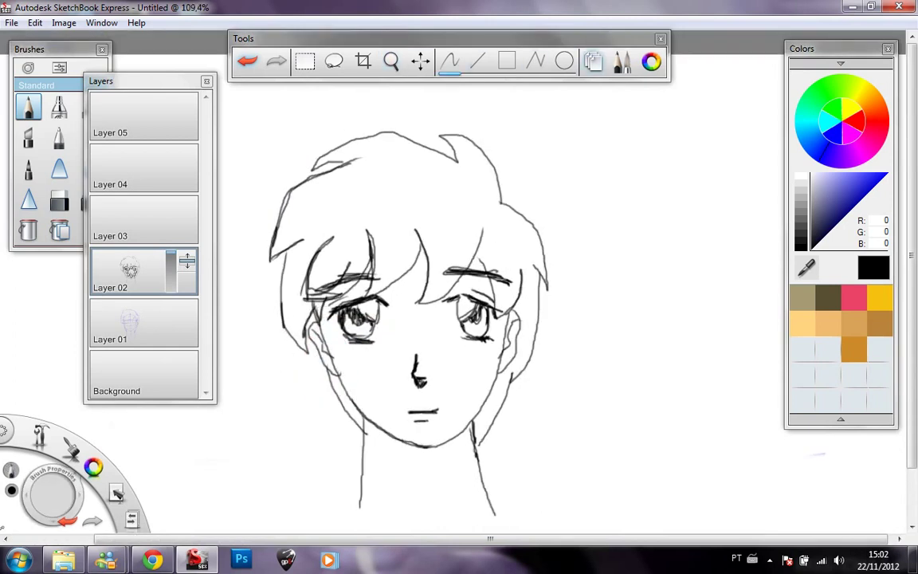
pyautogui.click(593, 62)
pyautogui.click(622, 62)
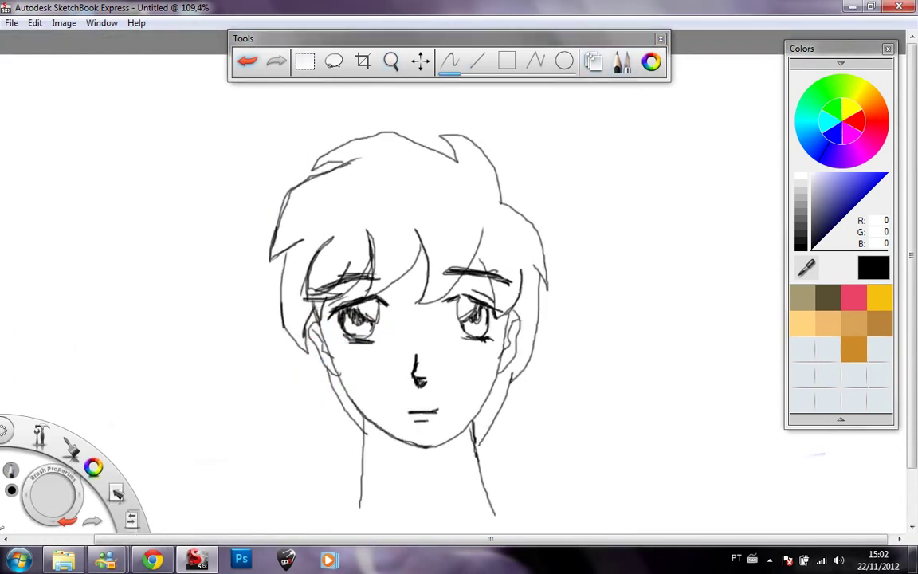